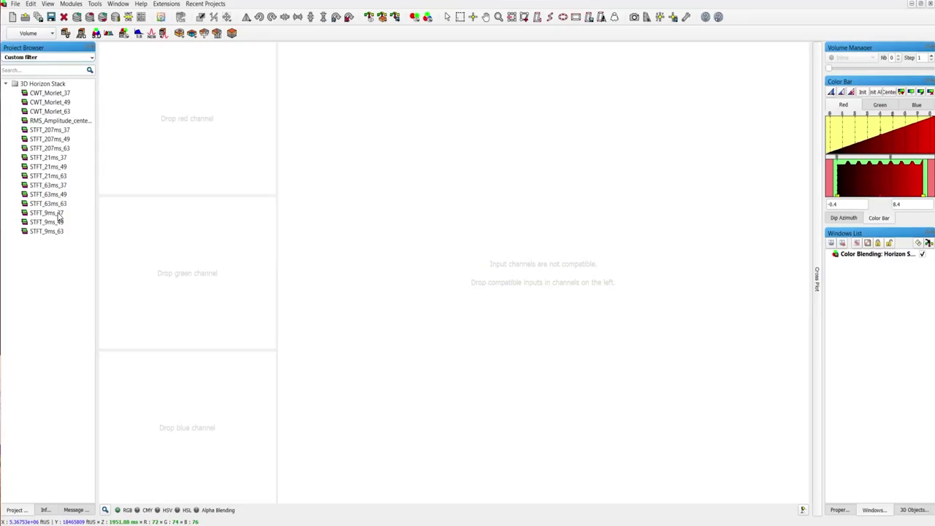
Load STFT_9ms_37 as red, STFT_9ms_49 as green and STFT_9ms_63 as blue
drag(51, 212, 199, 133)
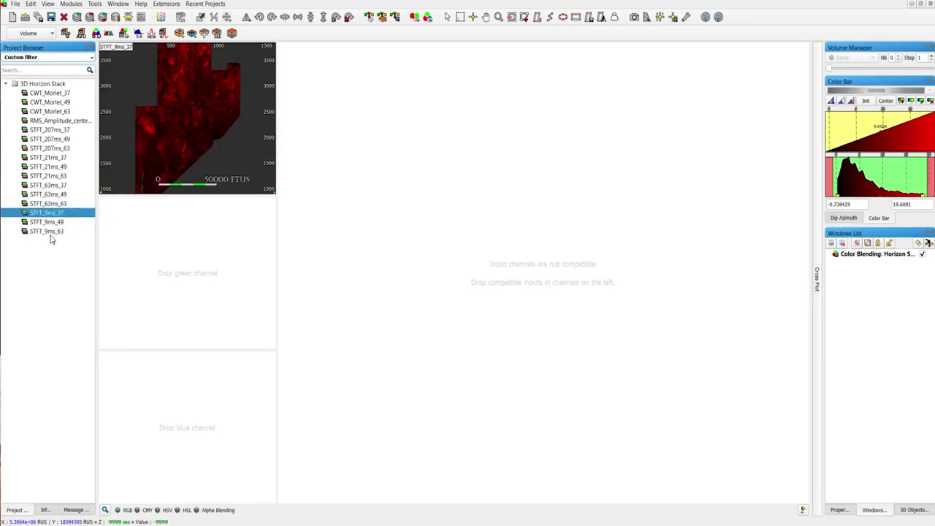
drag(52, 221, 127, 246)
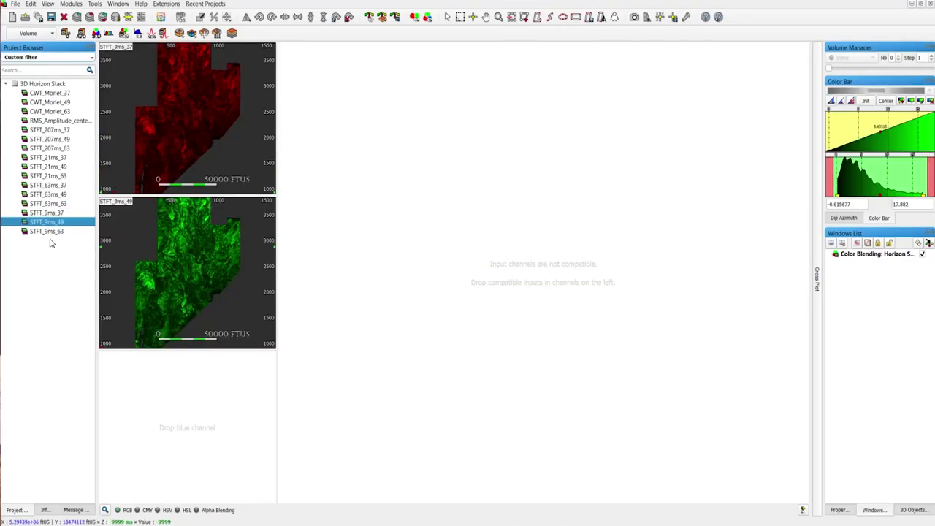
drag(49, 232, 165, 409)
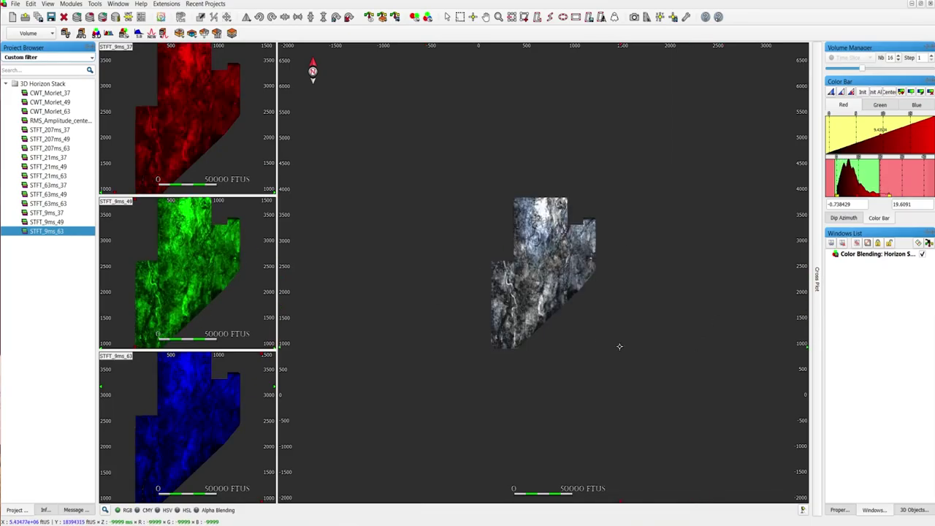
Zoom in on the river channel, tweak the red and blue colour stretches, then reset them
scroll(616, 349, up, 5)
scroll(619, 317, up, 3)
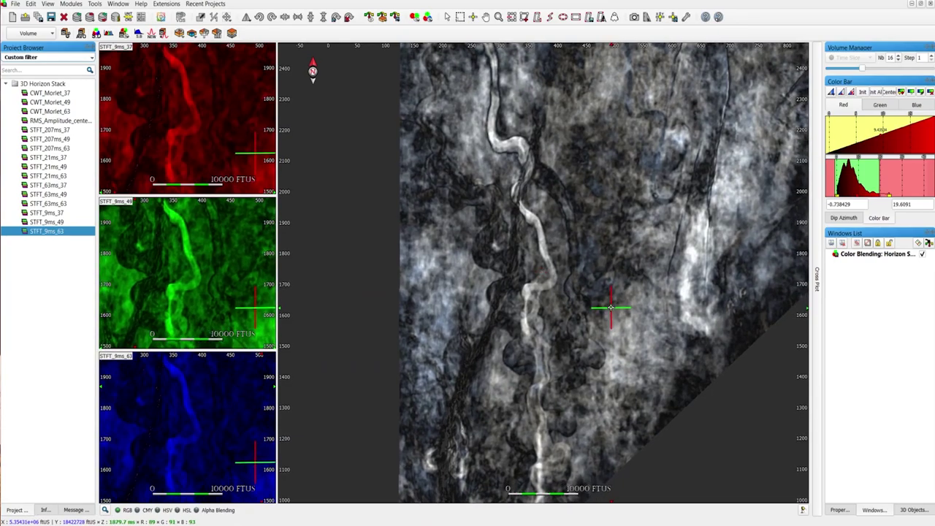
drag(881, 138, 916, 144)
click(880, 104)
click(916, 106)
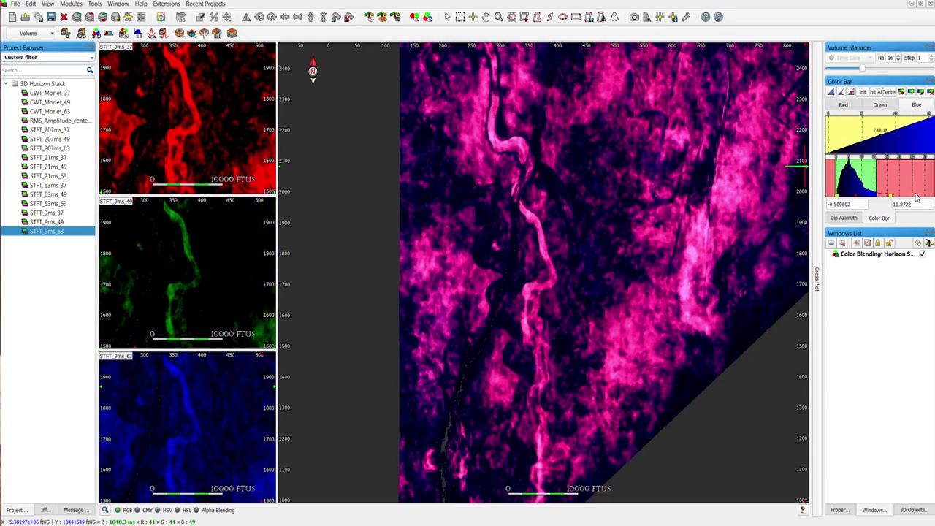
mouse_move(884, 191)
mouse_down()
mouse_move(916, 191)
mouse_move(879, 189)
mouse_up()
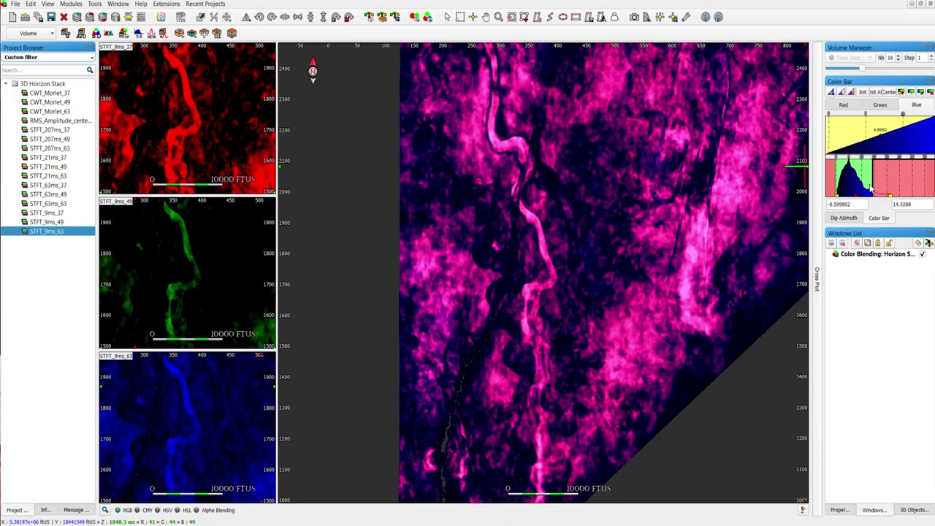
click(880, 93)
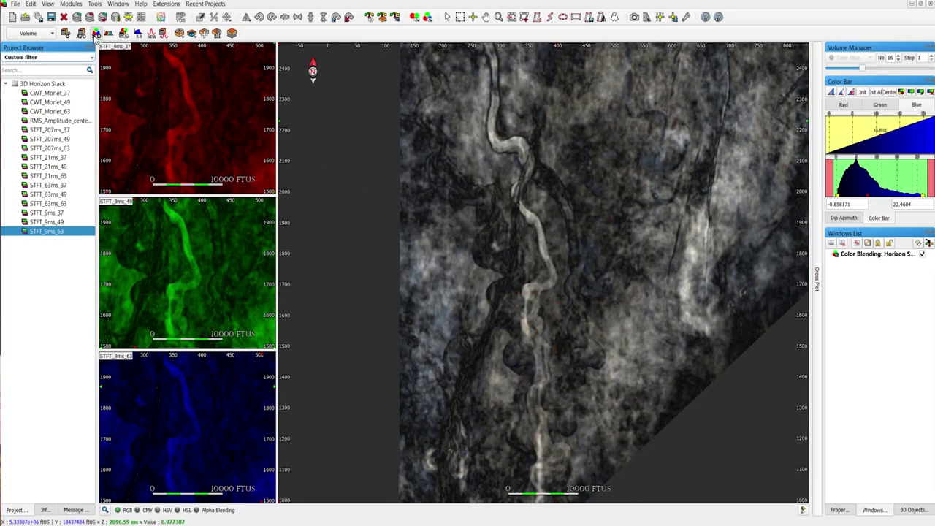
Start Spectral Decomposition on BO_Maui3D_Extraction, previewing its full section with a 7-sample window
click(95, 34)
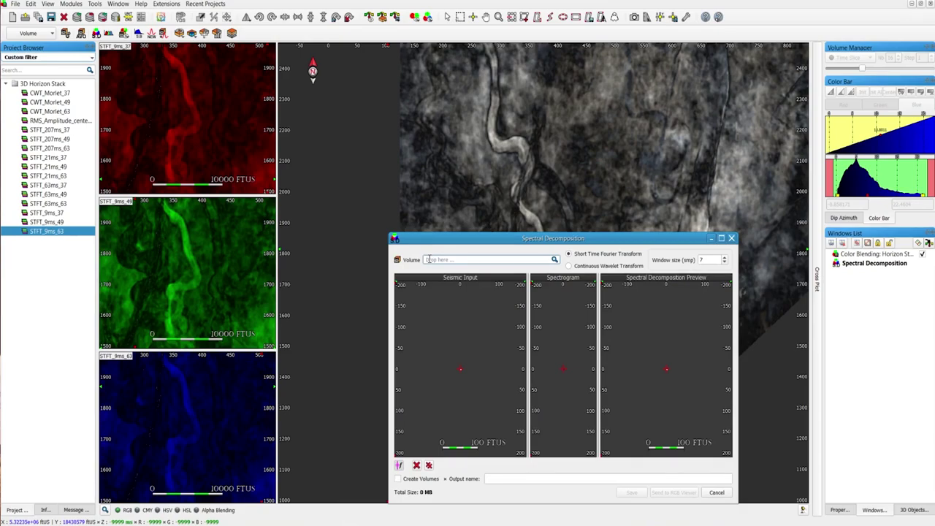
click(429, 259)
click(460, 268)
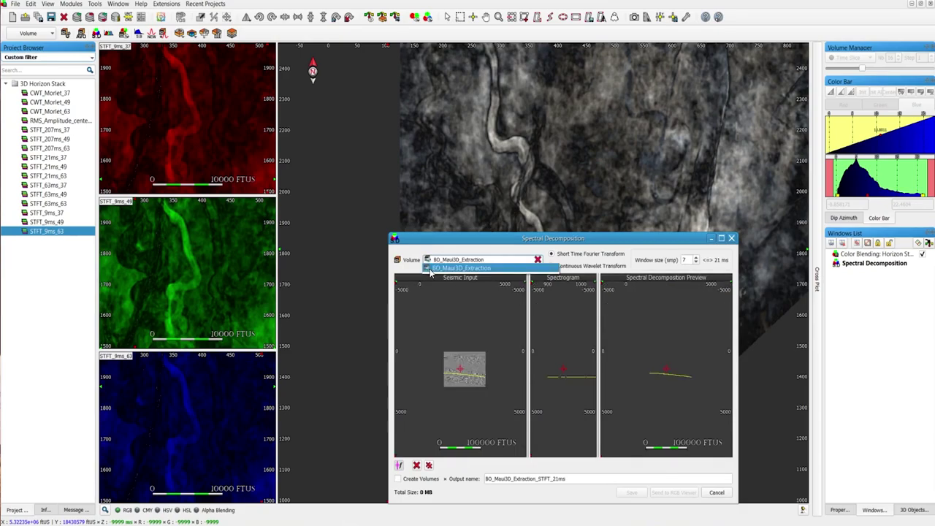
click(434, 269)
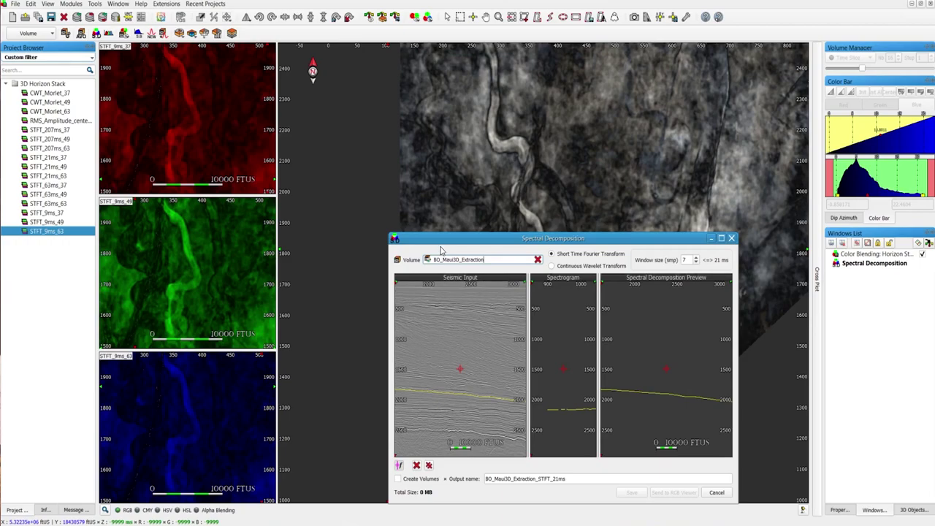
Dock Spectral Decomposition beside the blended map, pick a channel trace and zoom the section
double_click(442, 238)
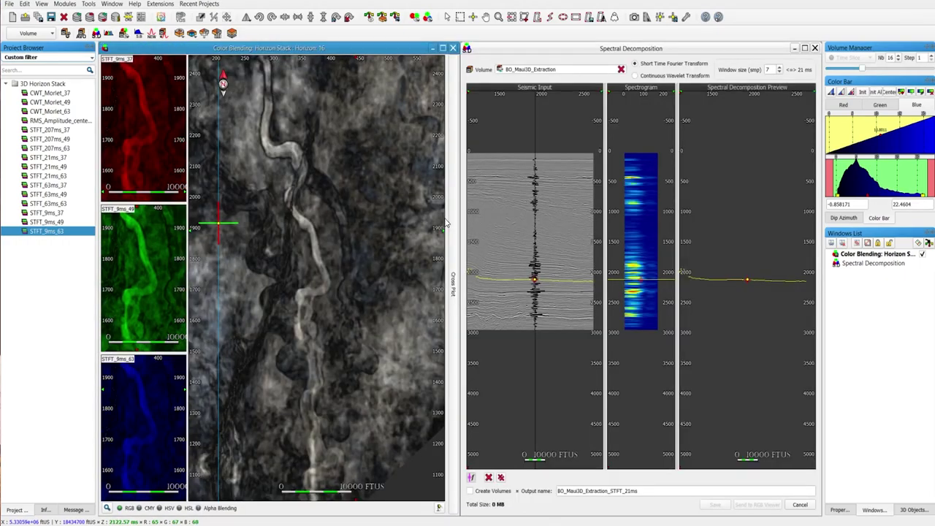
click(313, 267)
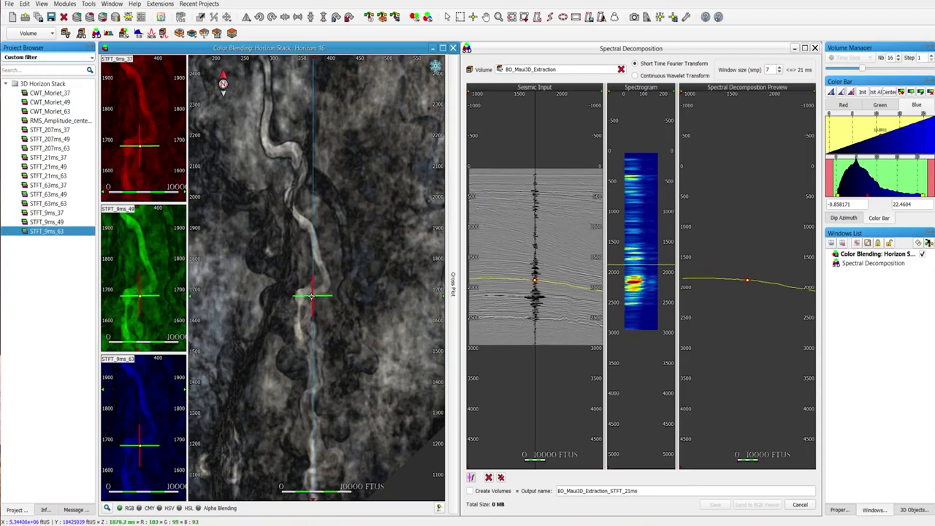
drag(313, 296, 309, 292)
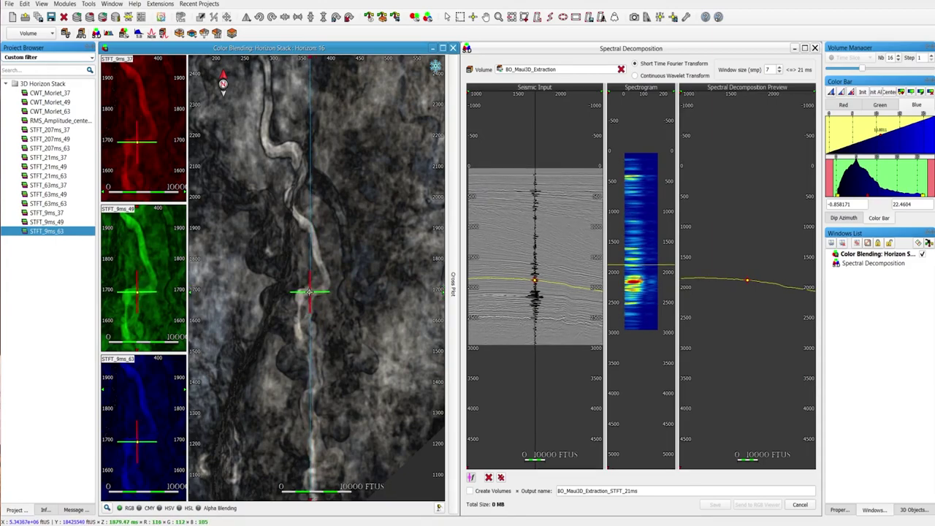
click(535, 292)
scroll(534, 292, up, 2)
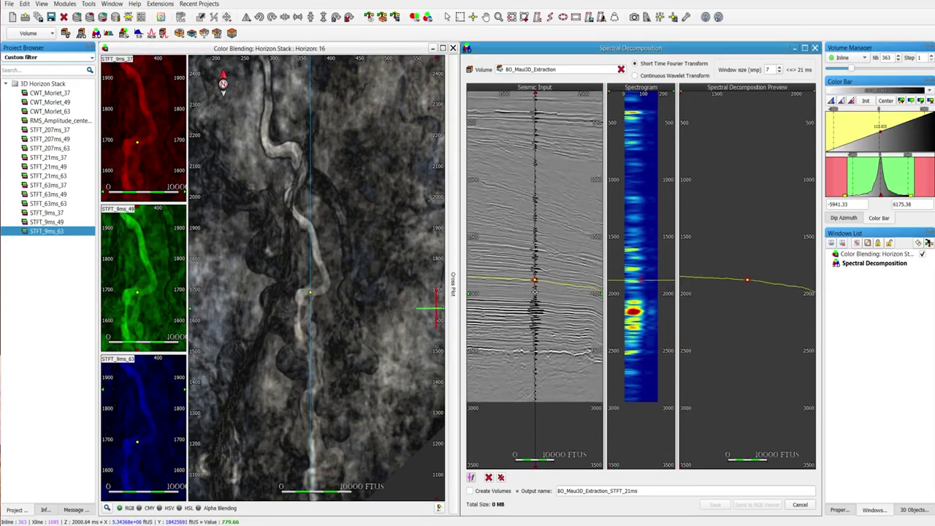
scroll(534, 292, up, 4)
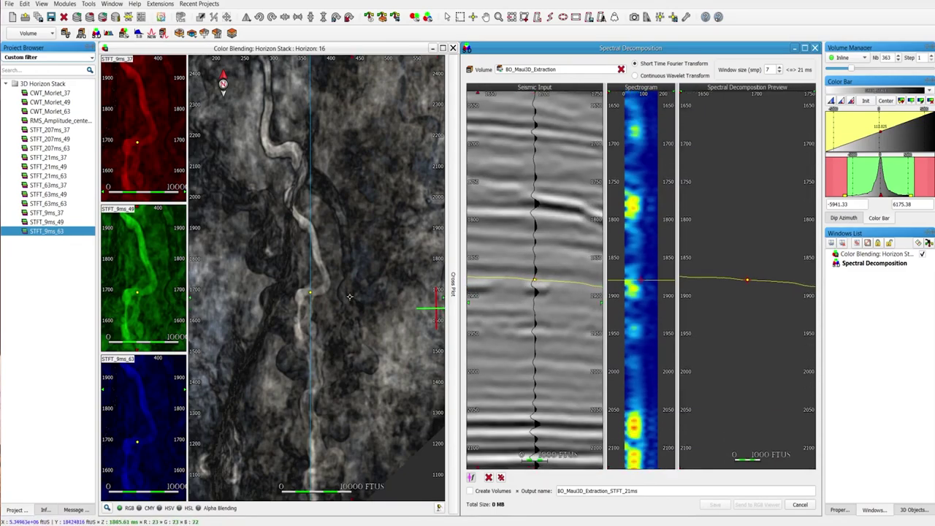
Pick a channel trace and probe its spectrogram near the 1900 ms horizon
click(350, 296)
drag(314, 295, 312, 294)
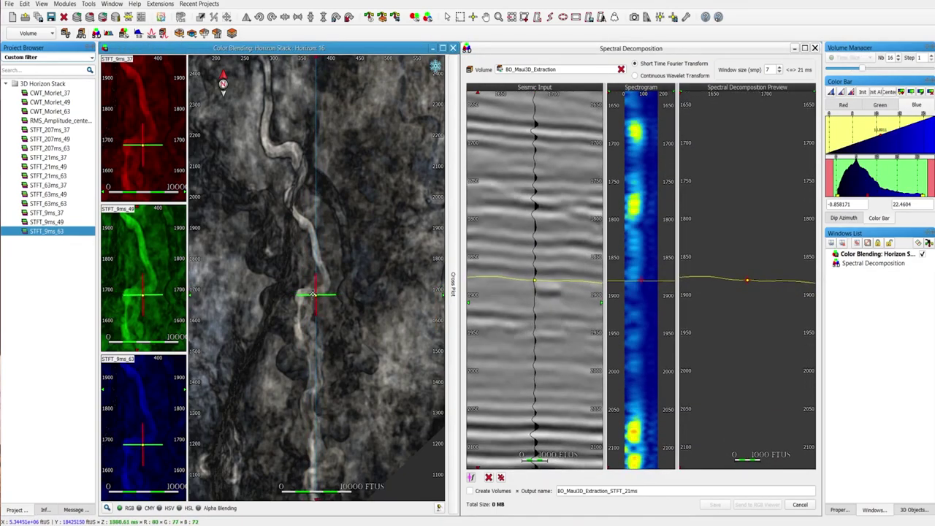
click(529, 305)
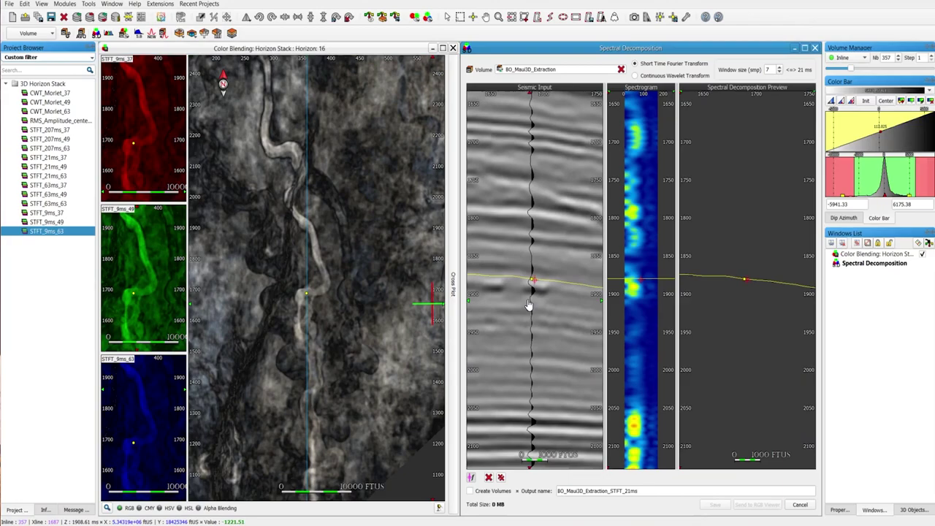
click(634, 290)
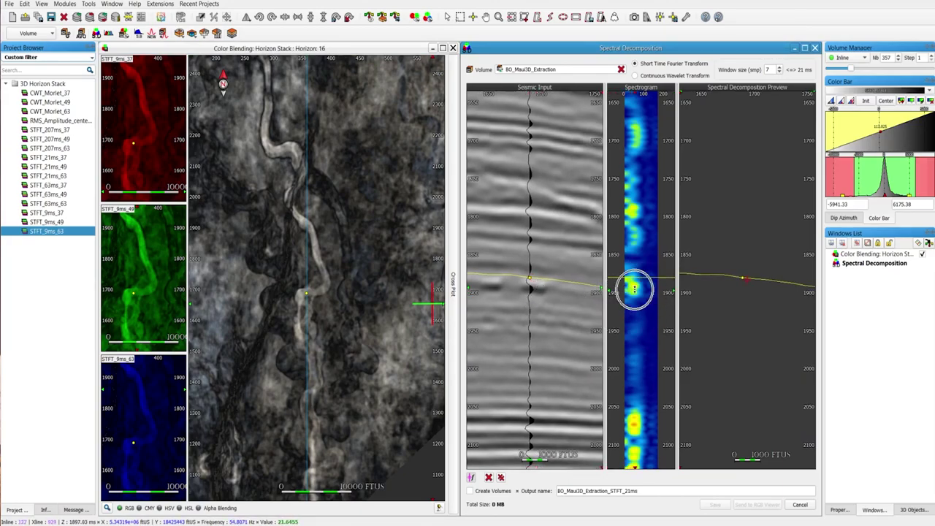
click(633, 288)
click(634, 289)
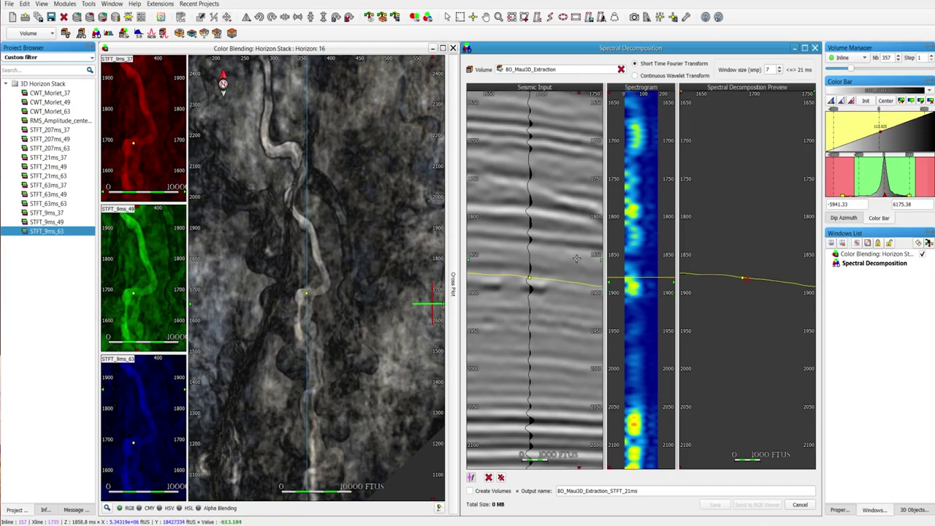
click(530, 280)
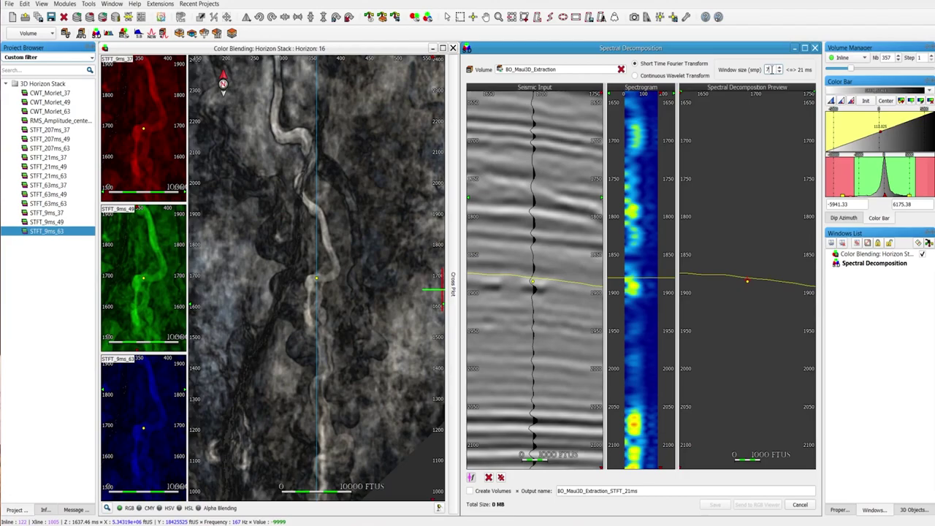
Enter 3 samples (9 ms) as the Spectral Decomposition Window size
text(3)
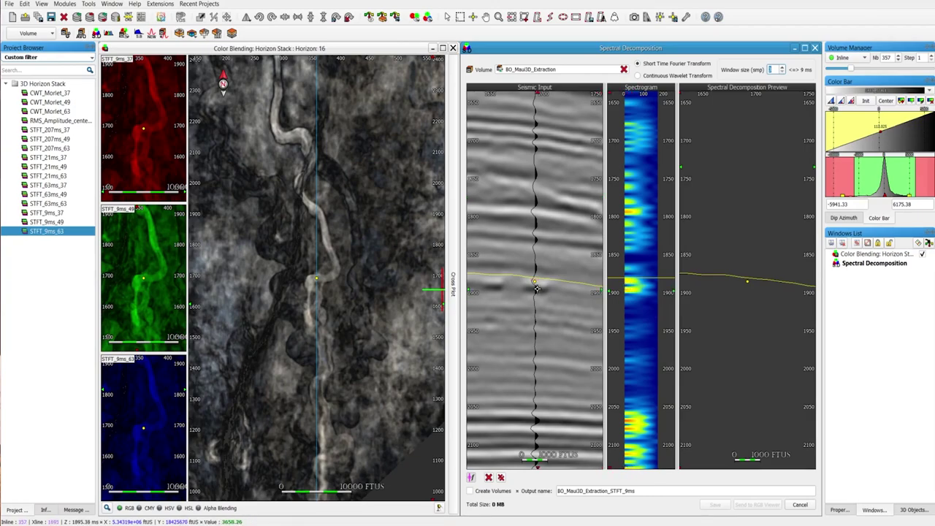
text(3)
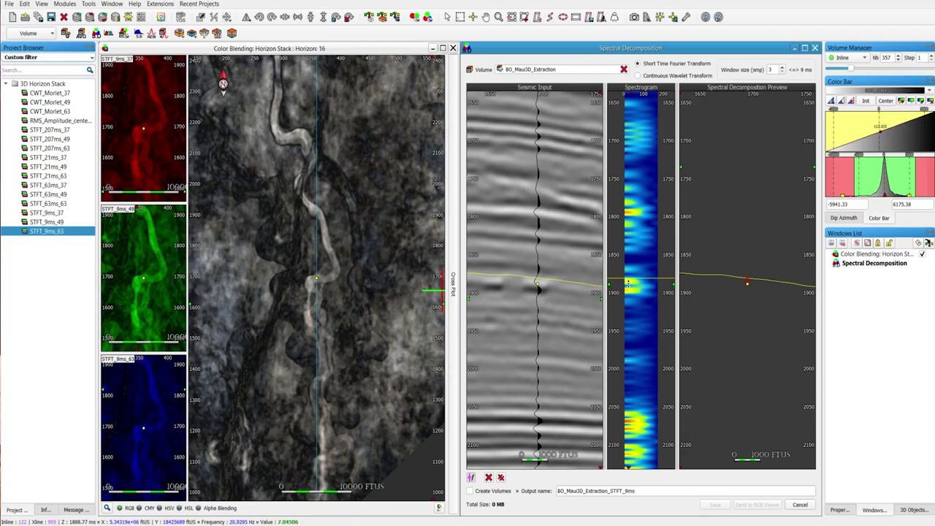
Try the 17, 45, 27 and 57 Hz slices, settling on 53 Hz
click(627, 283)
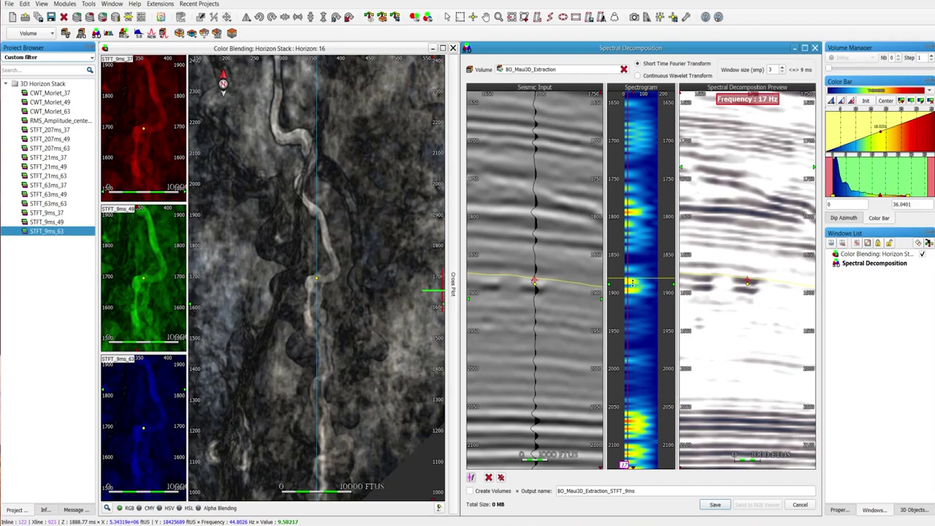
click(632, 284)
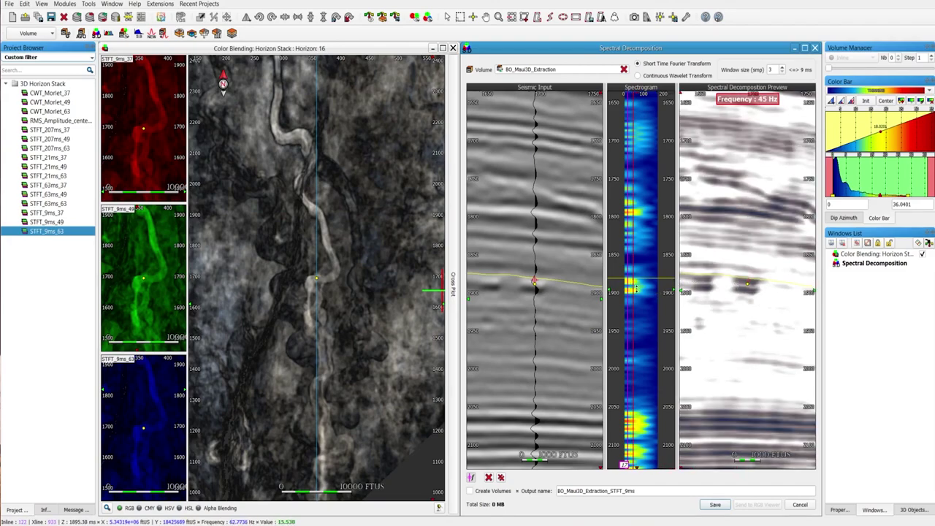
click(624, 285)
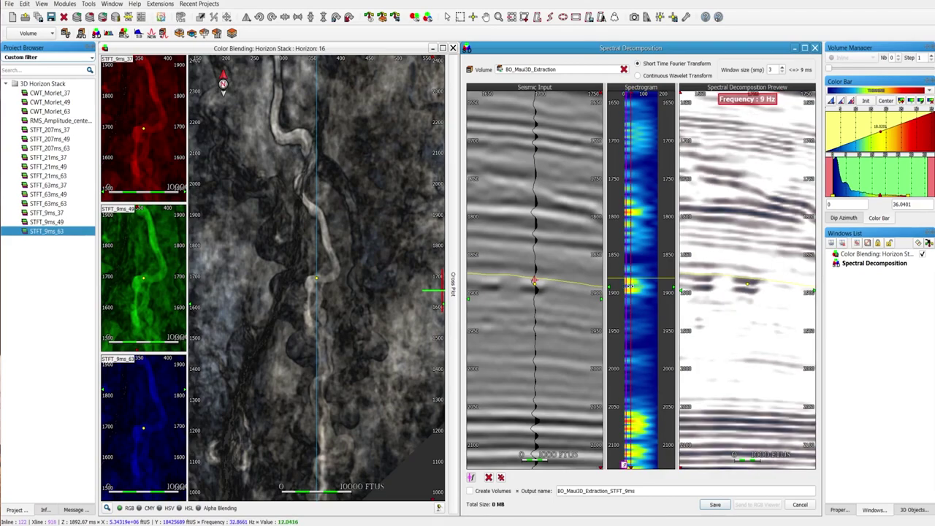
click(634, 284)
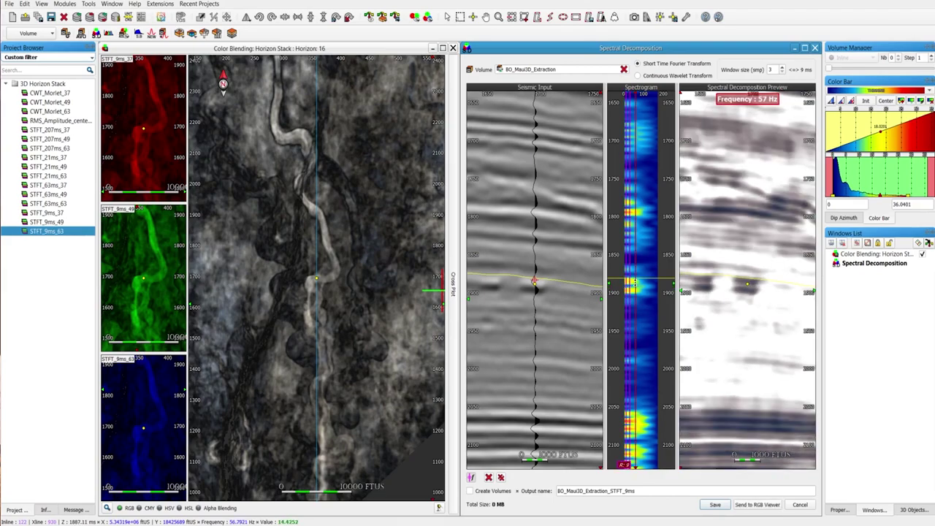
click(632, 284)
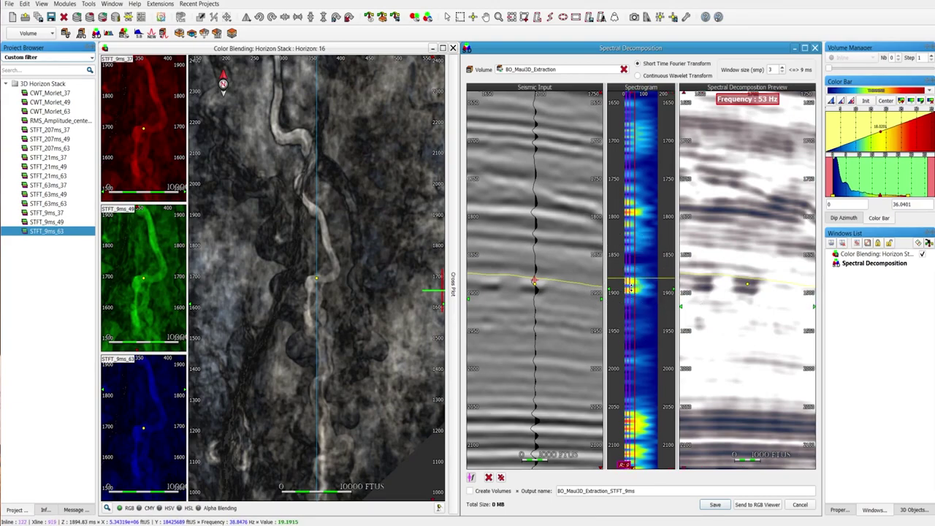
Send the decomposition to an enlarged Color Blending: Volume window and zoom near the horizon
click(757, 506)
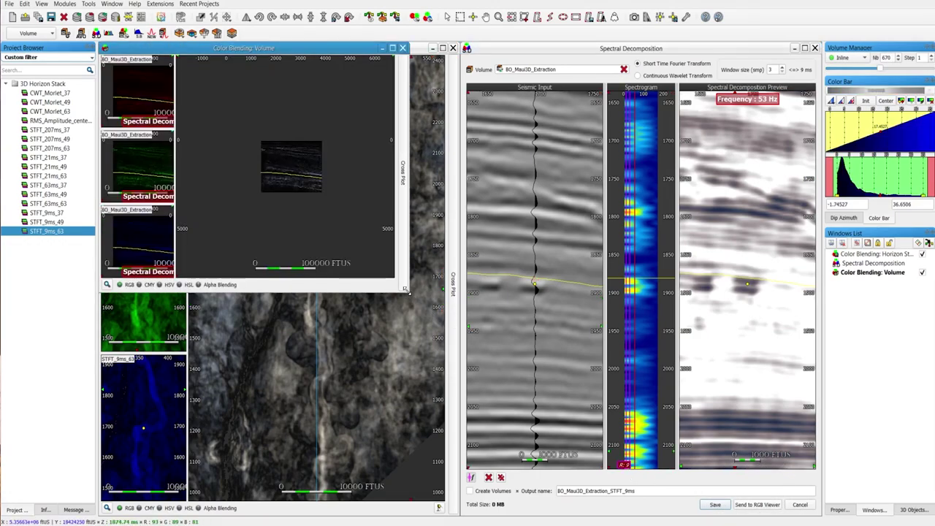
drag(406, 290, 457, 515)
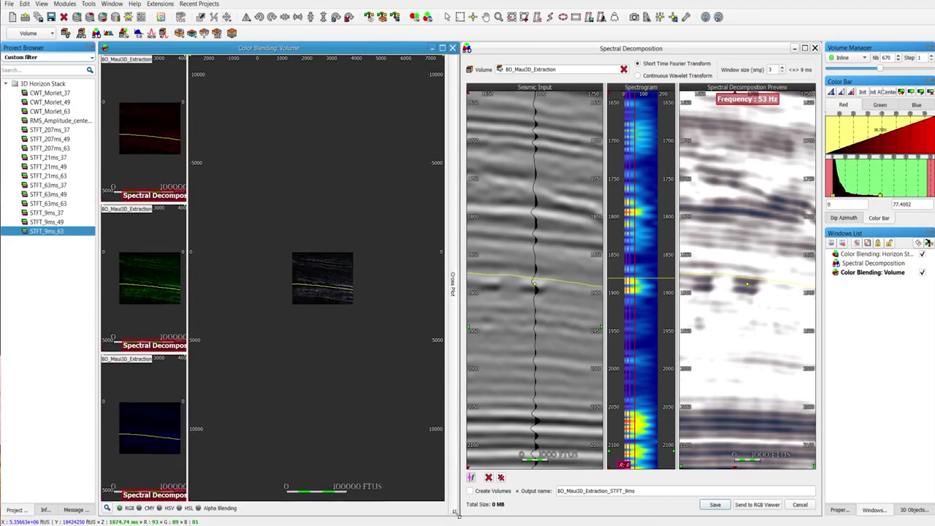
click(532, 285)
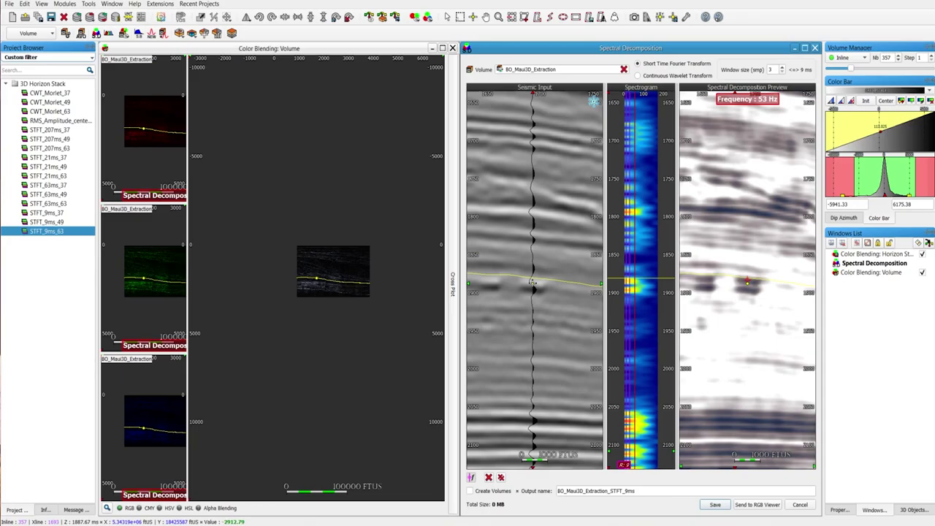
click(307, 276)
scroll(309, 263, up, 5)
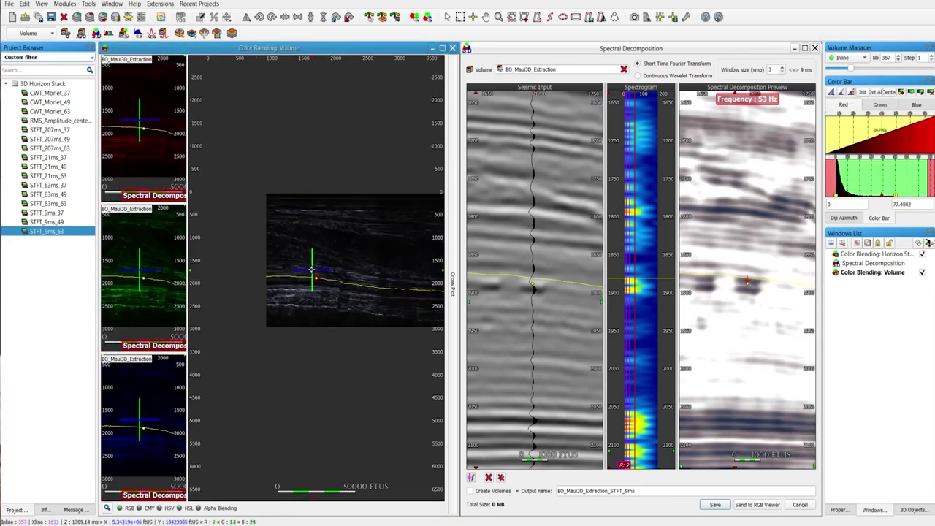
scroll(312, 253, up, 2)
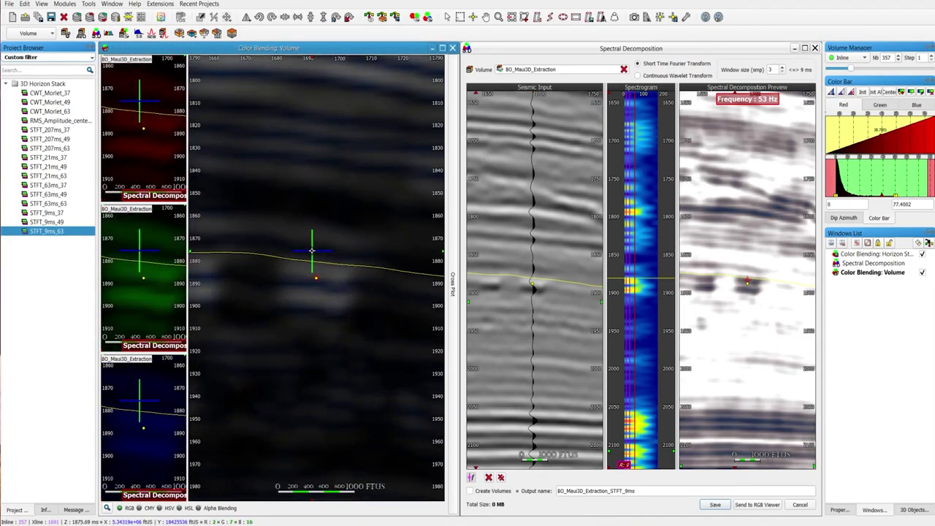
scroll(310, 249, up, 2)
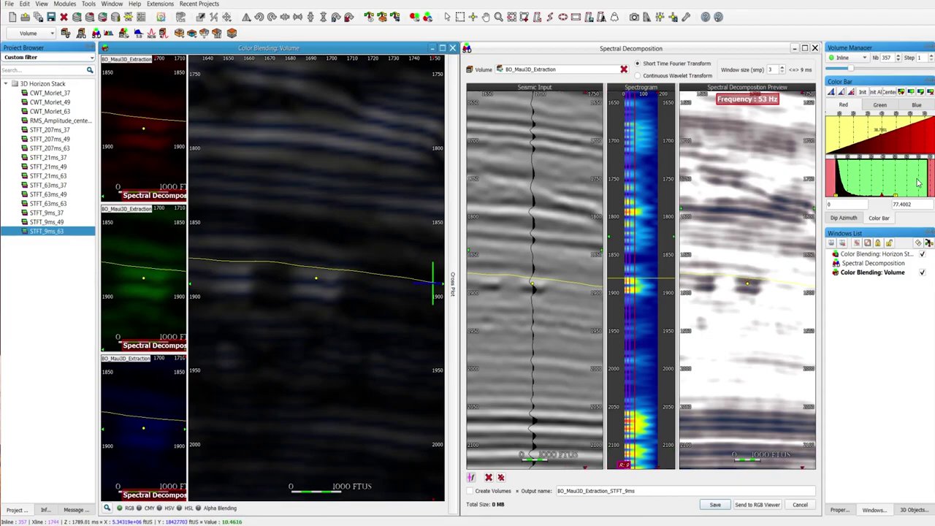
Lower the red upper limit, adjust the green ramp, then reset colours with Init
drag(929, 186, 879, 187)
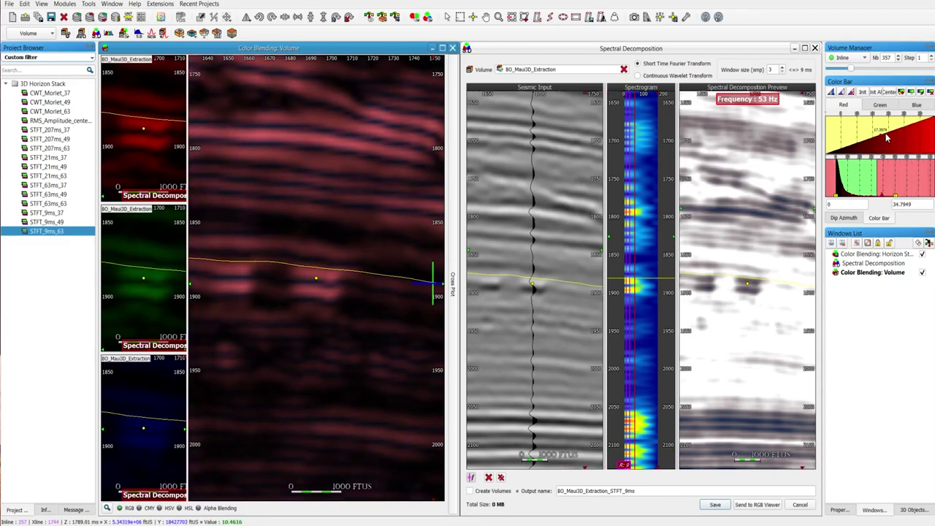
click(880, 105)
drag(886, 134, 856, 133)
click(915, 105)
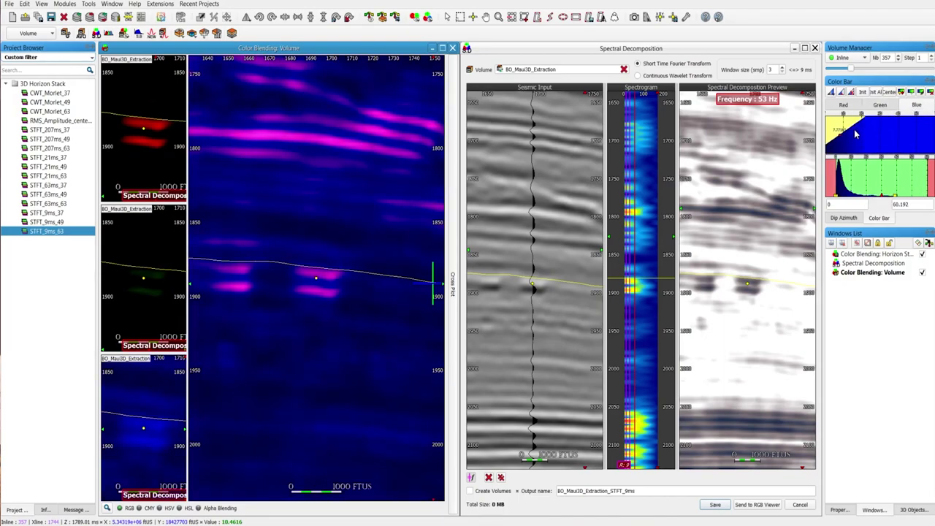
click(879, 88)
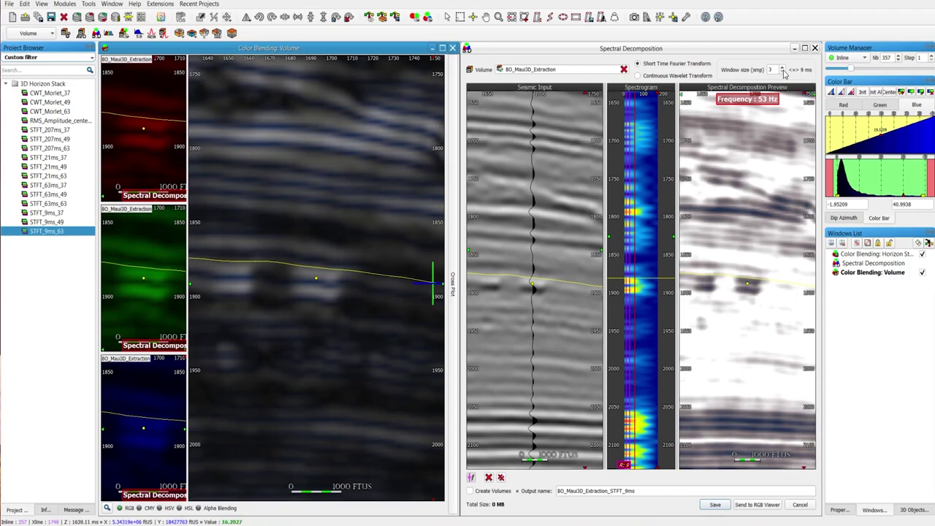
click(773, 68)
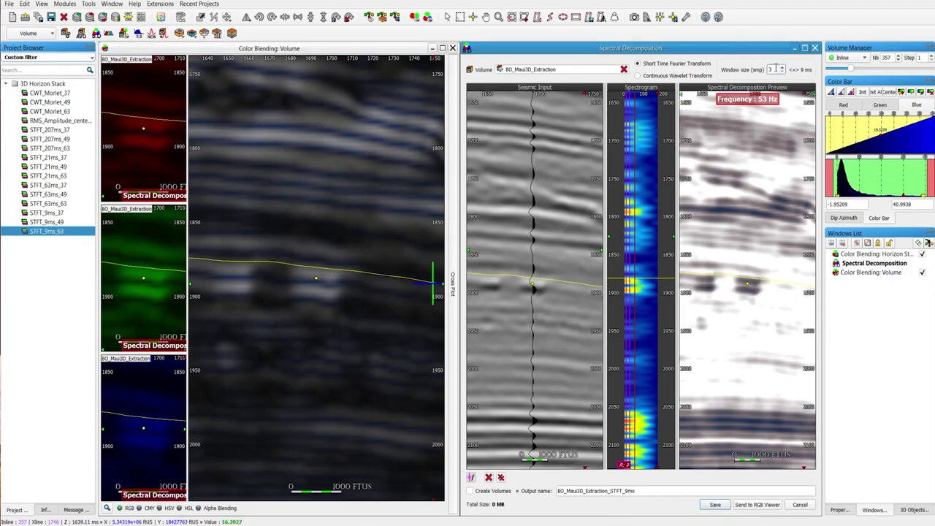
Raise the STFT window size to 9 samples (27 ms)
text(5)
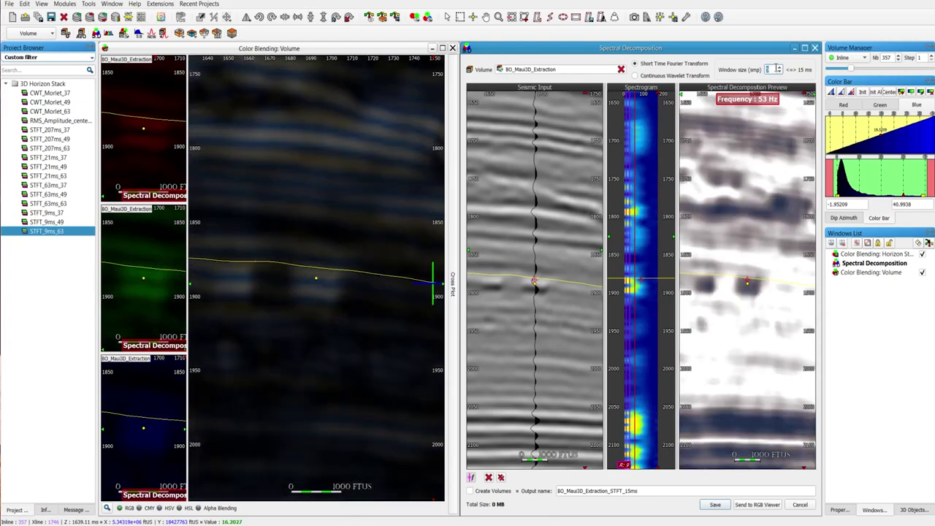
click(776, 66)
click(777, 66)
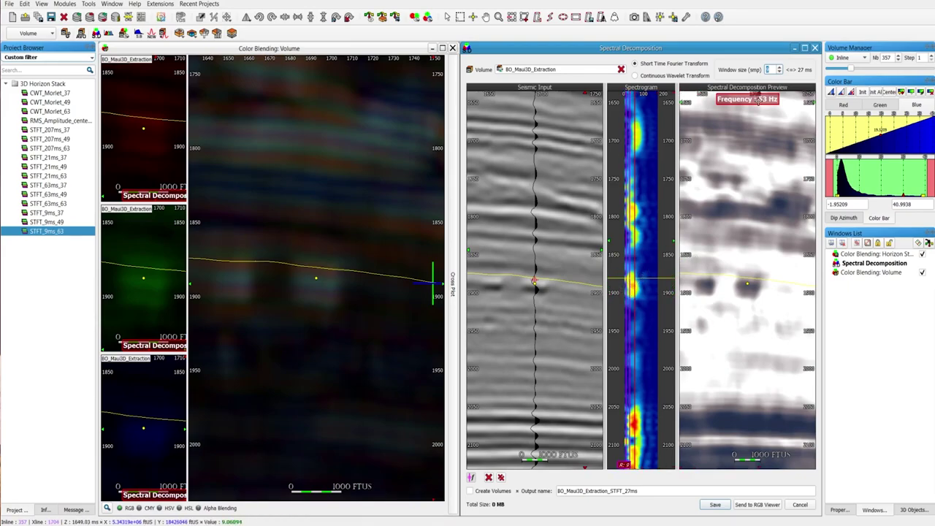
Try the 67 and 39 Hz slices on the spectrogram, settling on 19 Hz
click(634, 262)
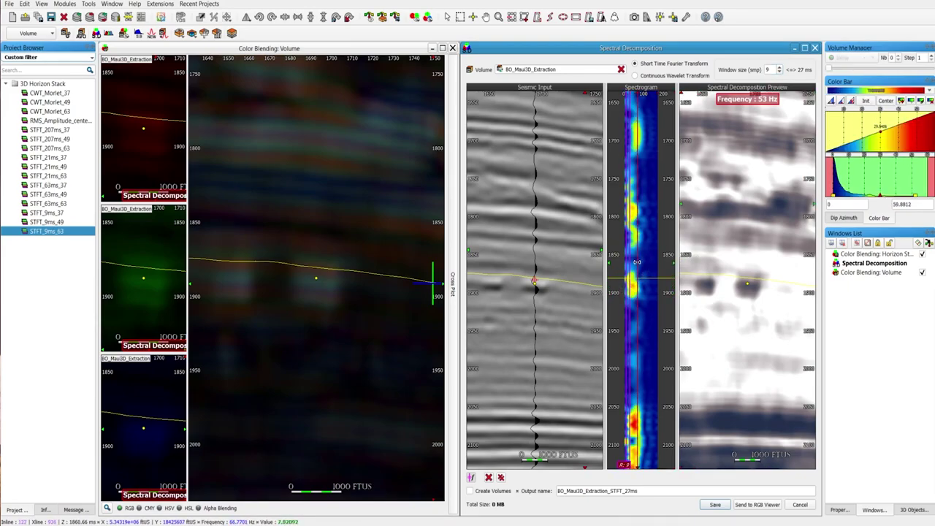
click(633, 263)
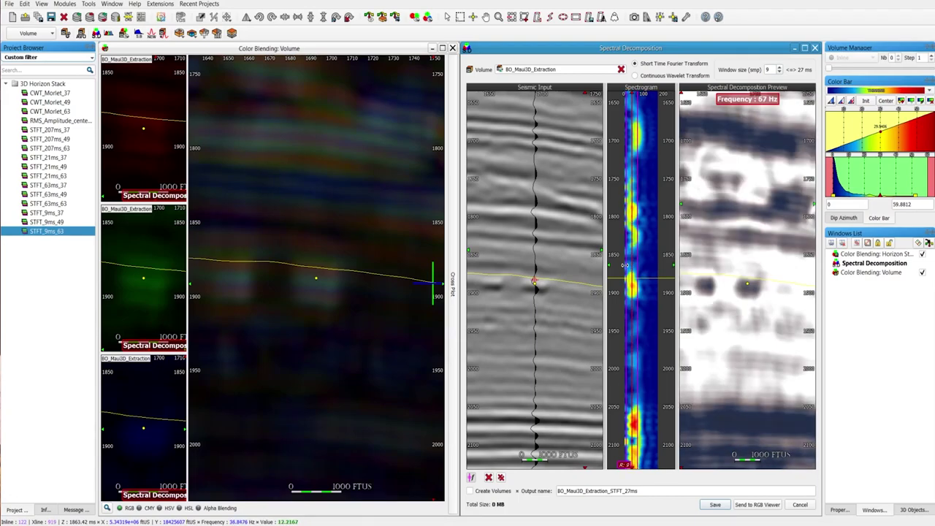
click(624, 265)
click(627, 265)
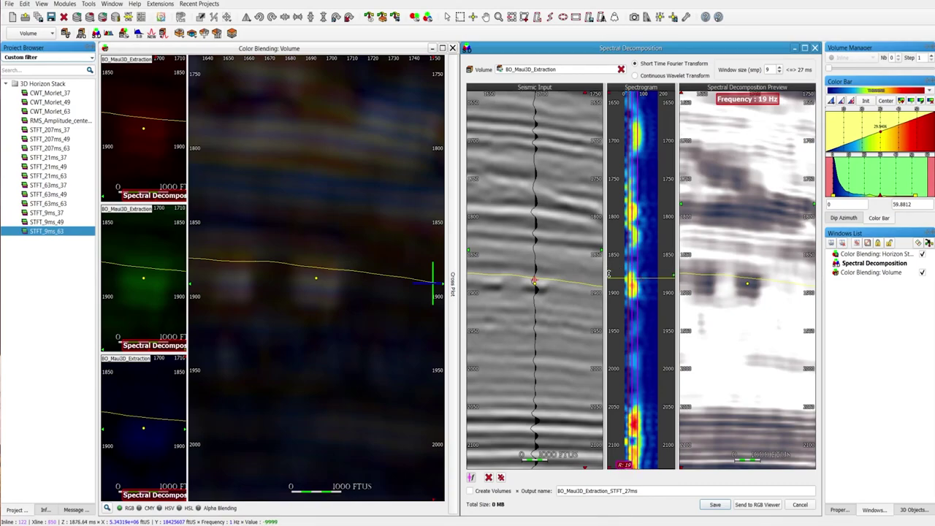
Reset the Color Blending: Volume colour range with Init to brighten the blend
click(412, 304)
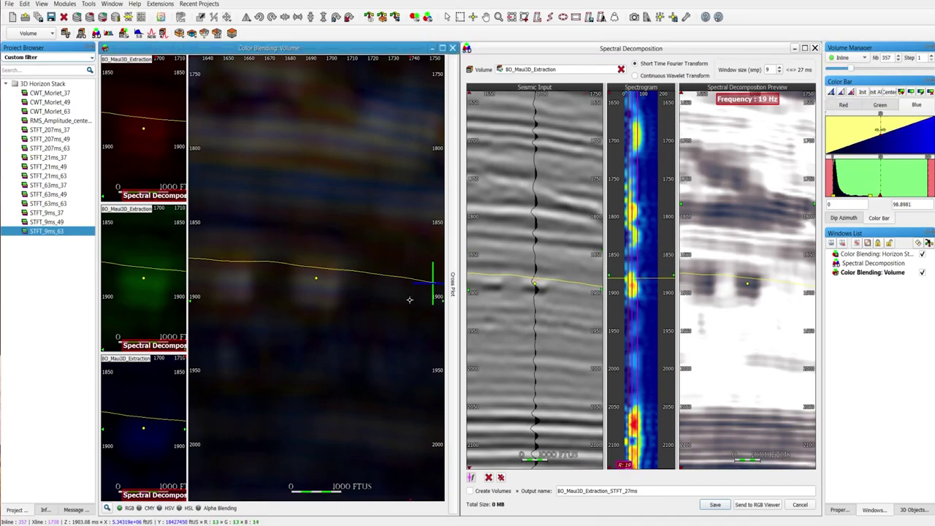
click(877, 88)
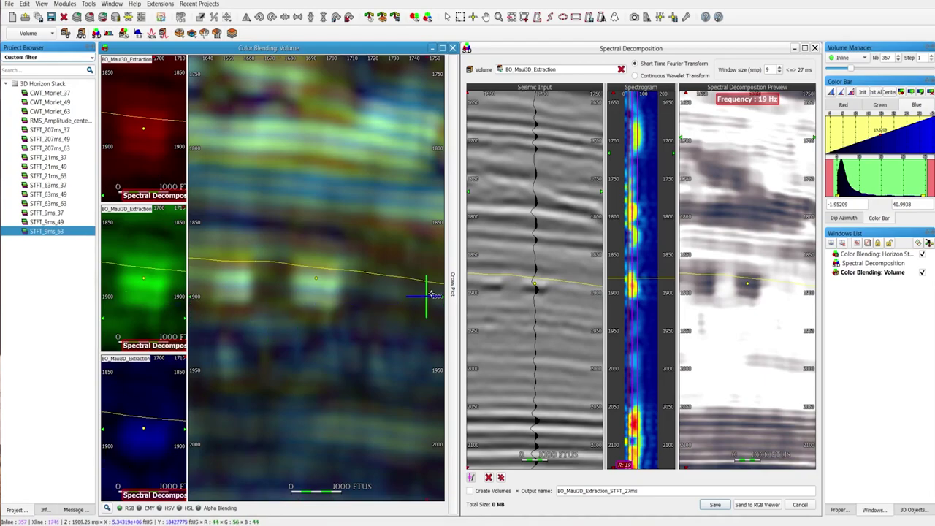
click(773, 69)
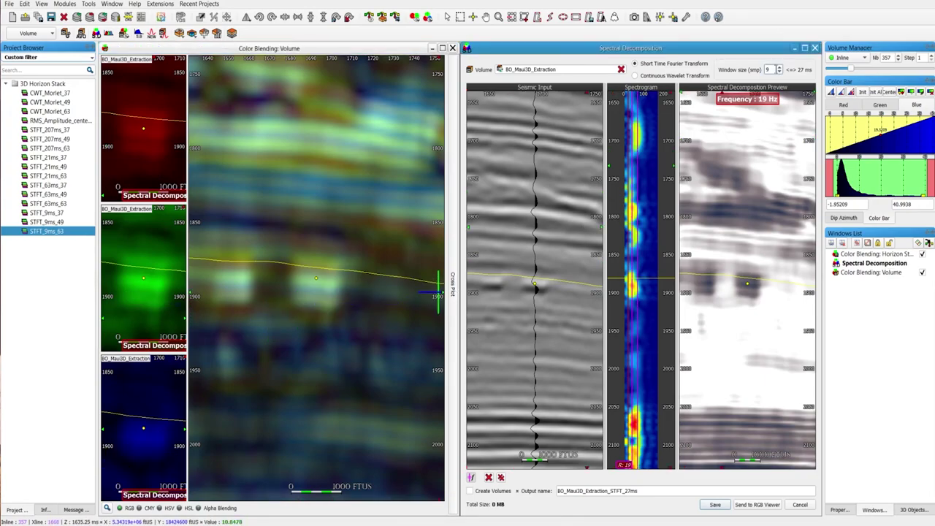
Step the STFT window size to 11 samples (33 ms)
key(Up)
key(Up)
key(Up)
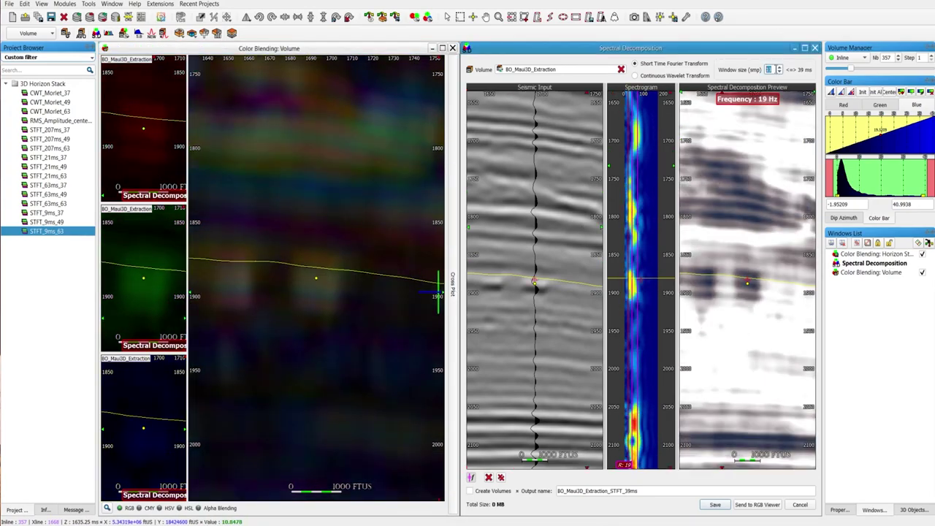
key(Up)
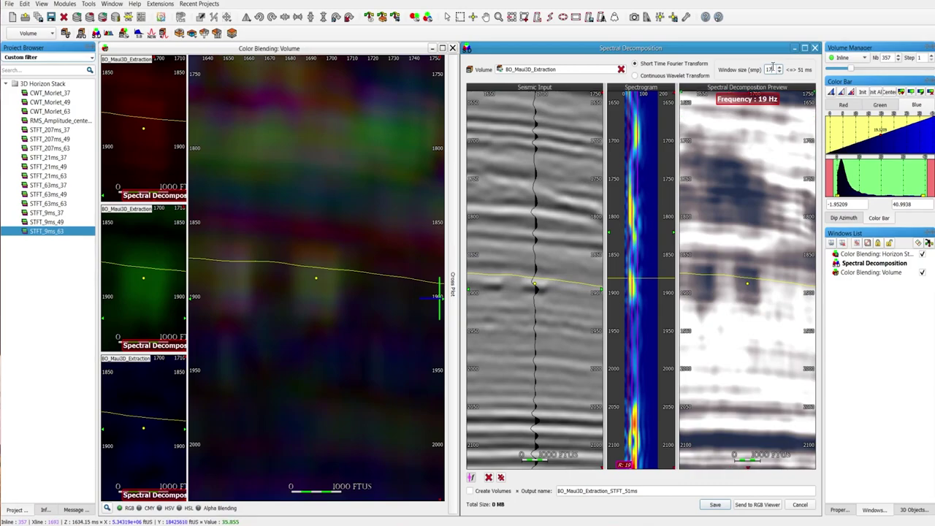
scroll(772, 67, up, 1)
scroll(772, 68, up, 1)
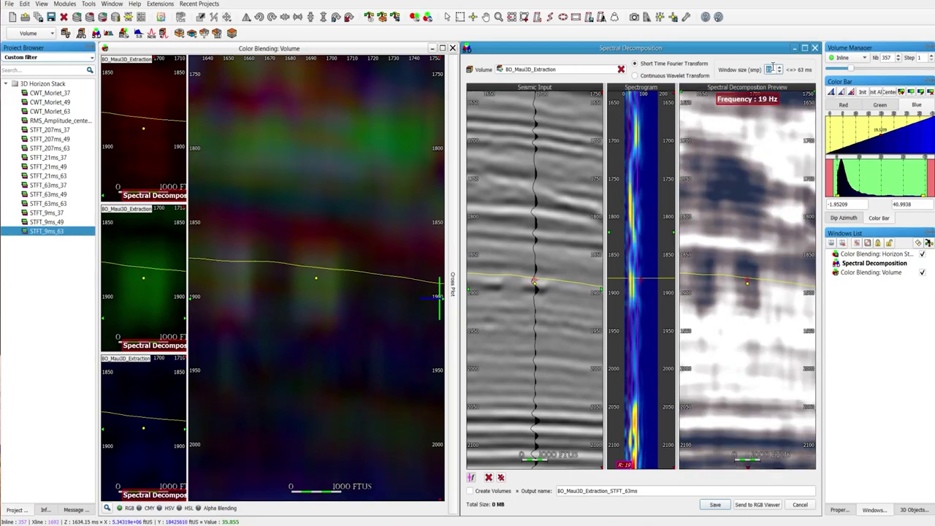
scroll(772, 67, up, 1)
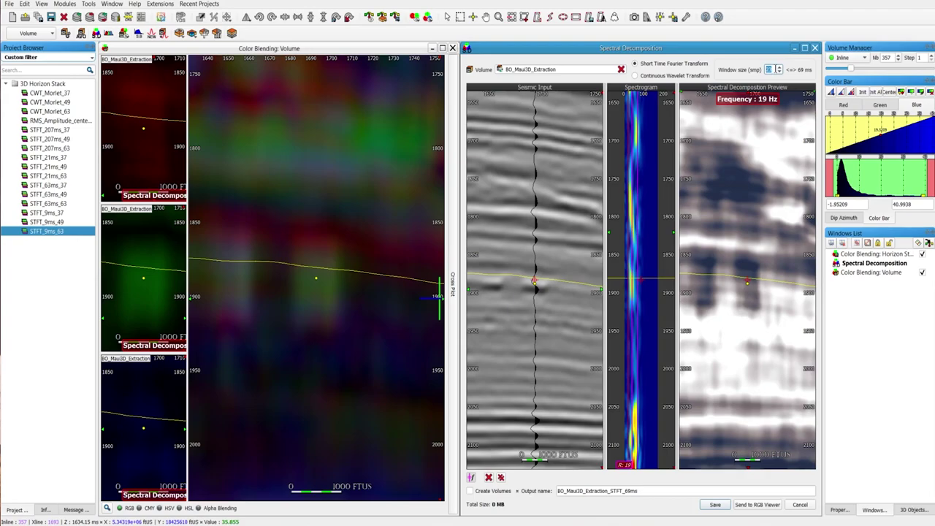
scroll(772, 69, down, 1)
scroll(772, 69, down, 2)
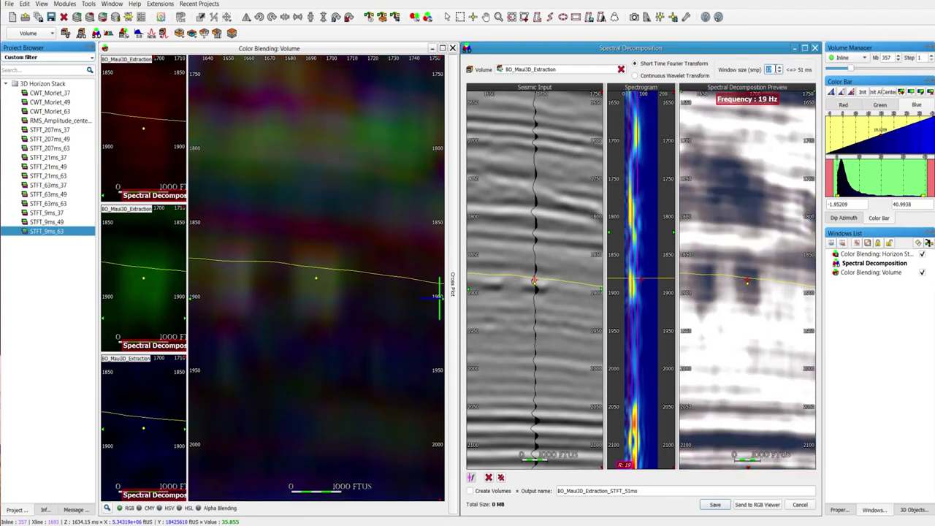
scroll(772, 69, down, 1)
scroll(772, 69, down, 1)
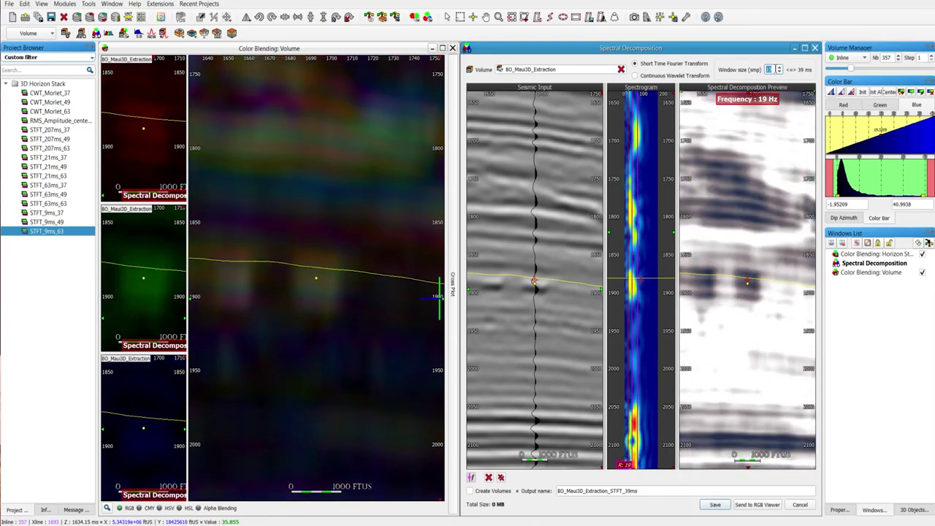
scroll(772, 69, down, 1)
Preview the decomposition at 65 Hz, then at 59 Hz
click(635, 290)
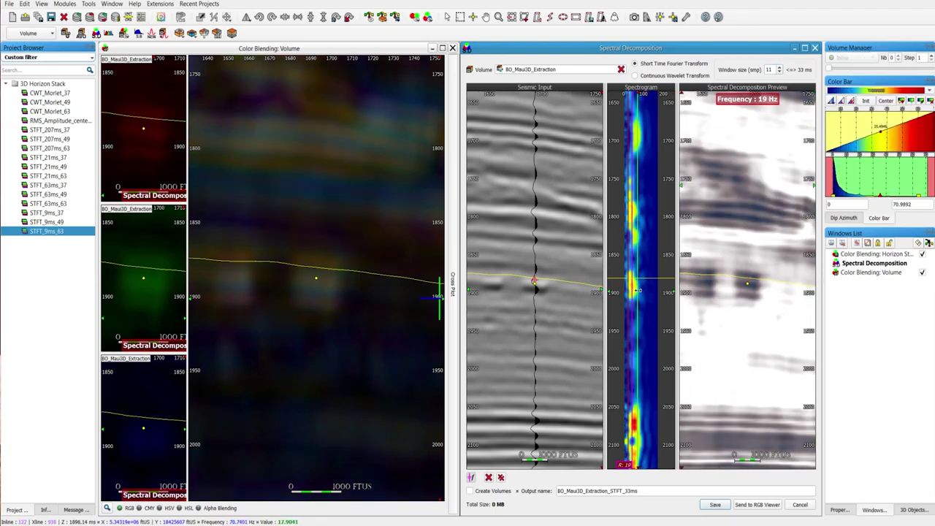
click(636, 291)
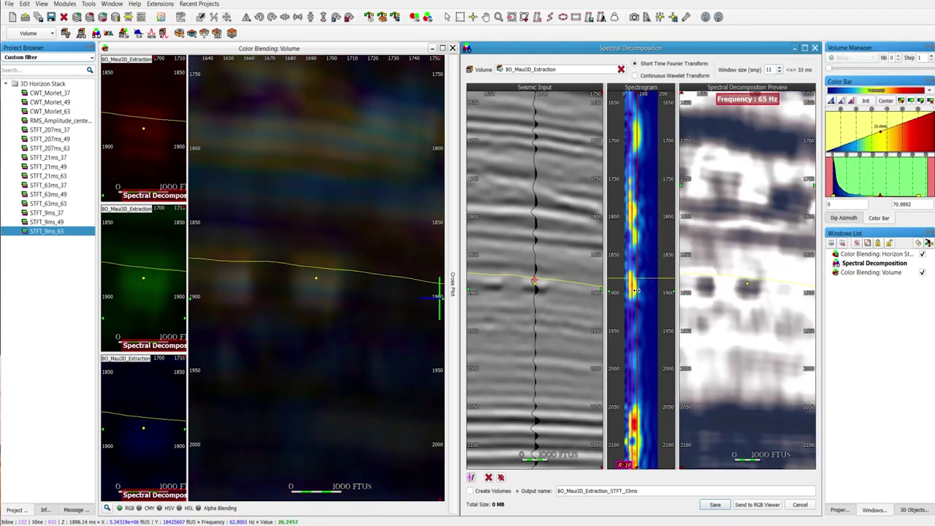
click(635, 290)
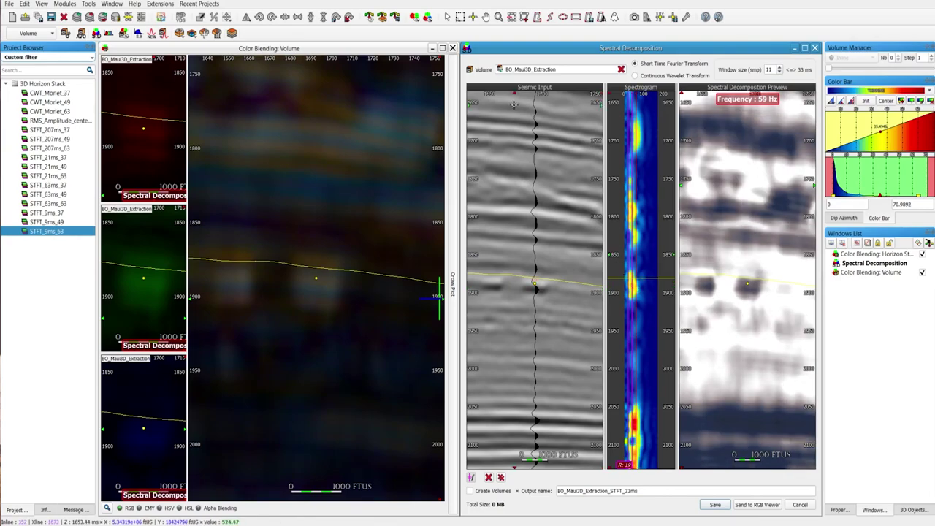
Close the volume colour blending viewer and save the 33 ms decomposition volumes
click(452, 48)
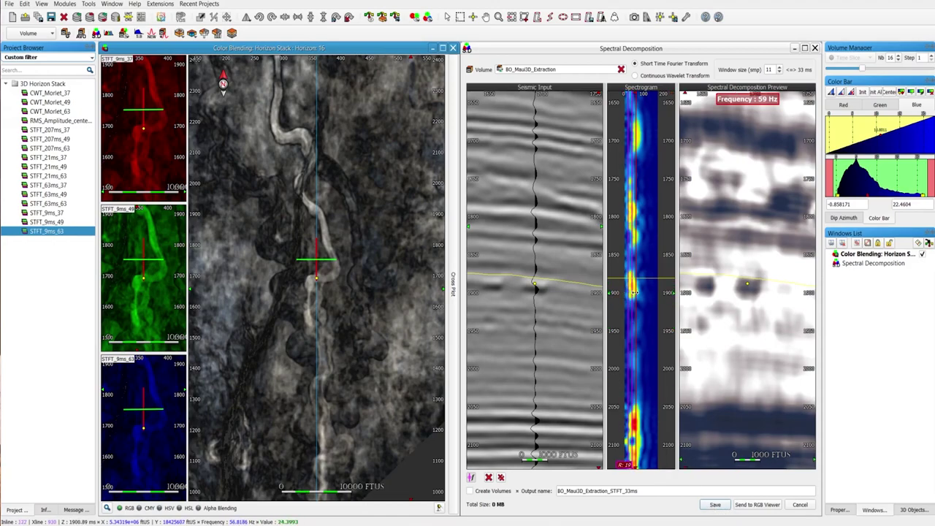
click(715, 504)
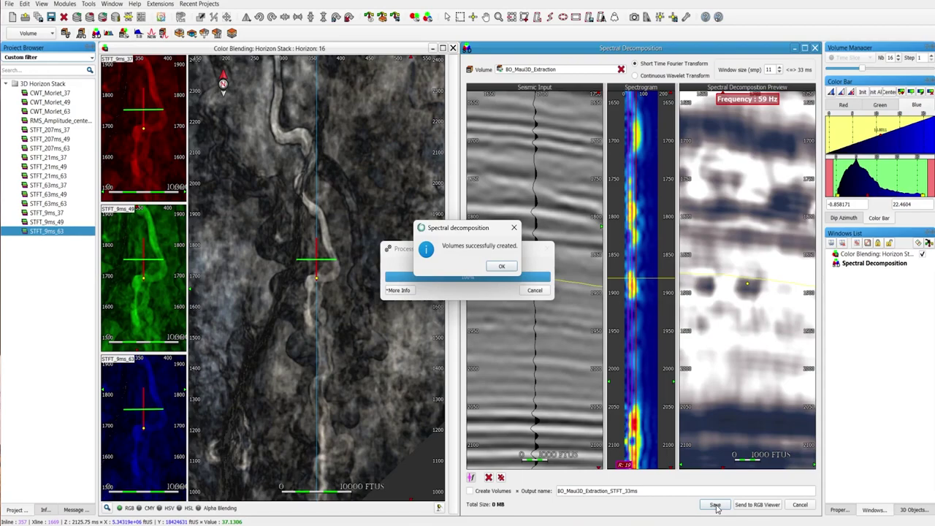
click(501, 268)
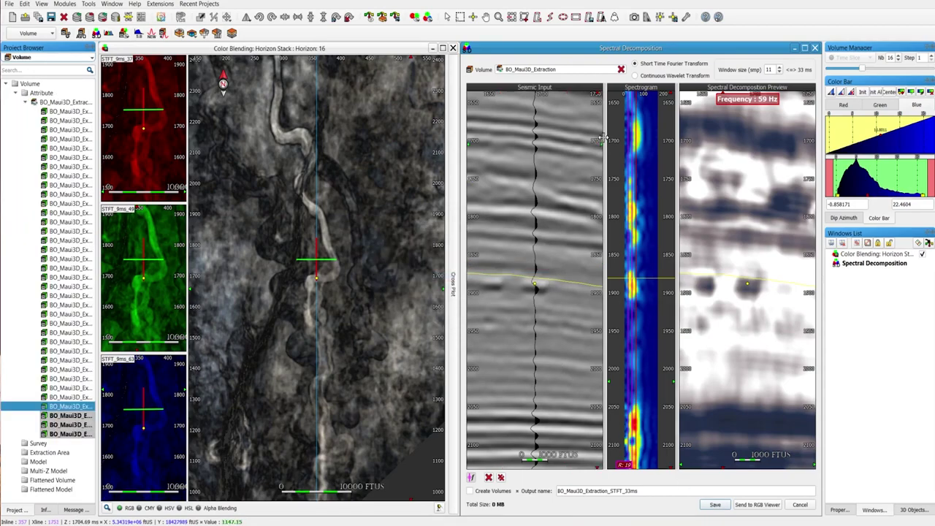
Raise the STFT window to 15 samples (45 ms), preview 27 Hz, and save the 45 ms volumes
scroll(774, 69, up, 2)
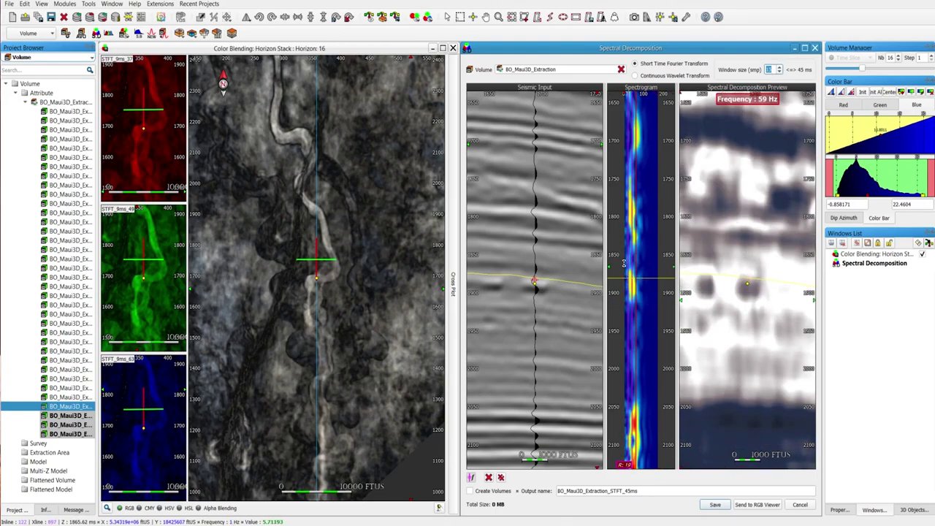
click(638, 268)
drag(637, 268, 625, 269)
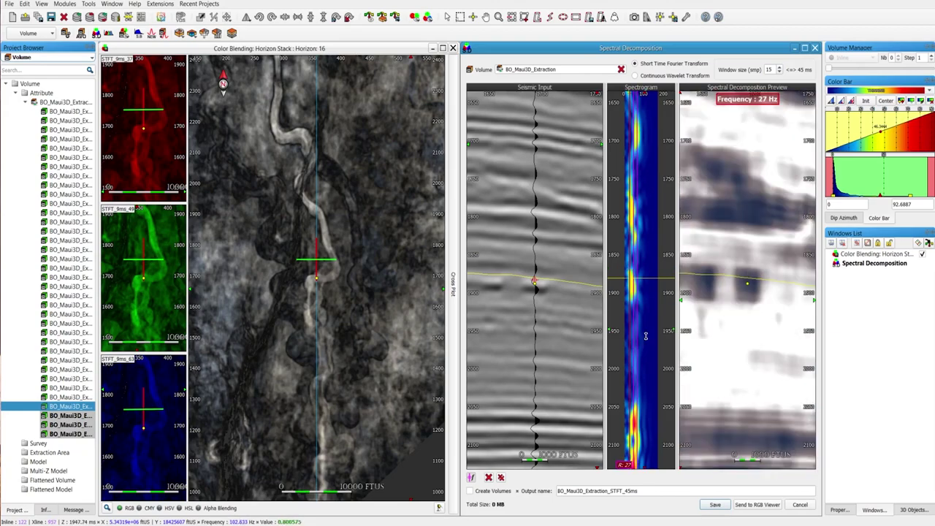
click(713, 504)
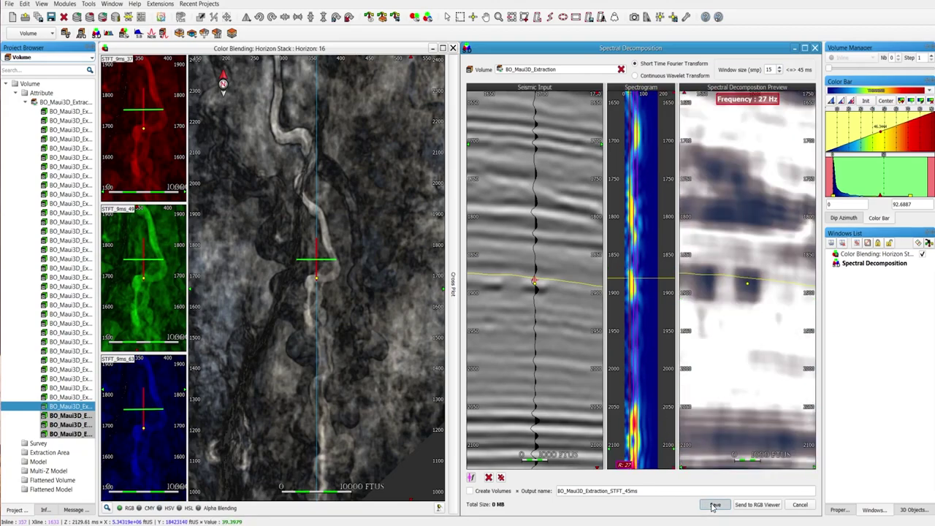
click(502, 266)
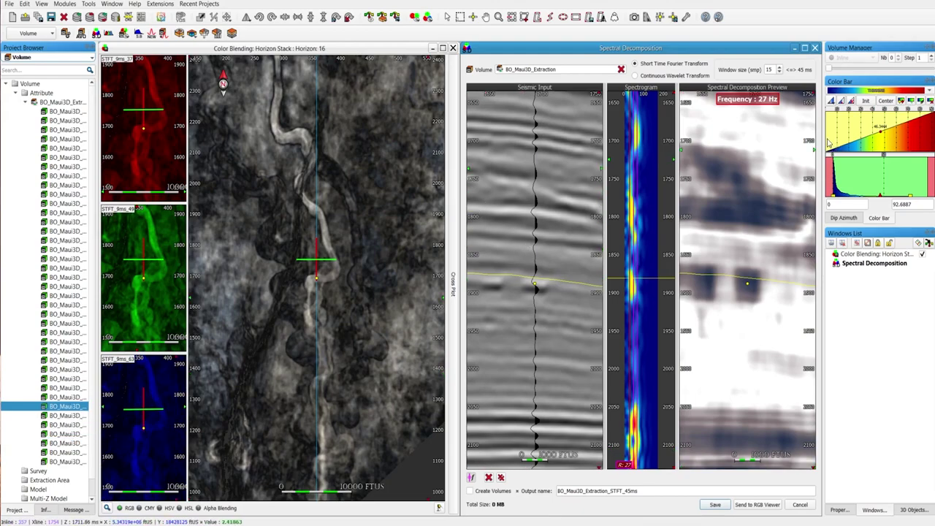
Close Spectral Decomposition and start a Horizon Stack Duplication of CWT_Morlet_37
click(815, 49)
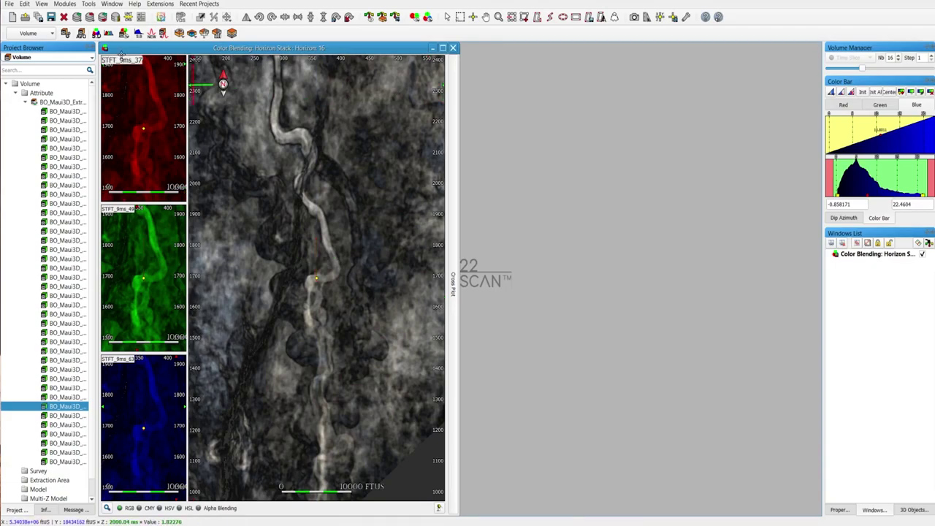
click(53, 33)
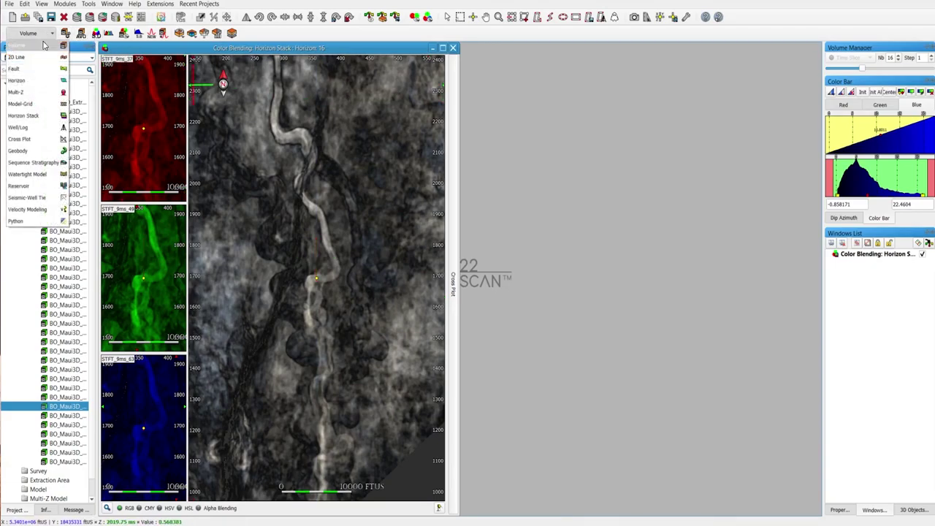
click(44, 113)
click(122, 34)
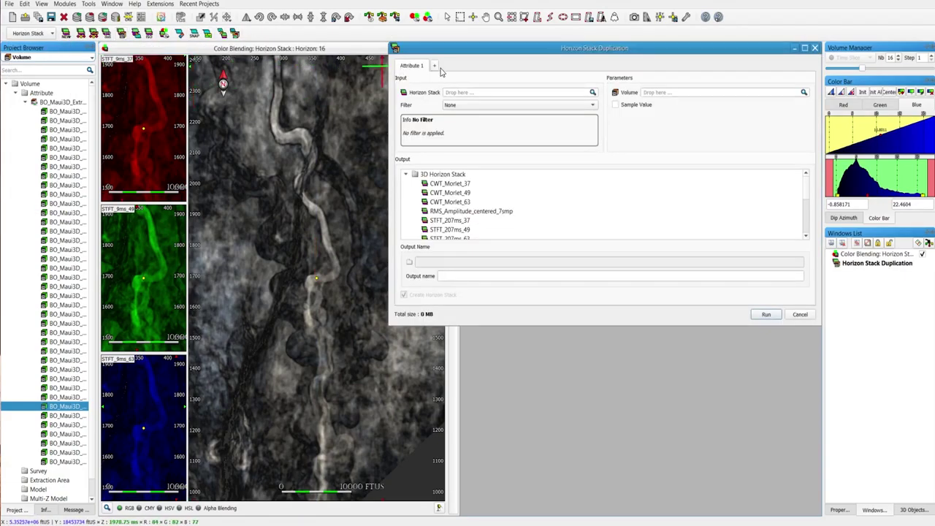
click(494, 93)
click(495, 104)
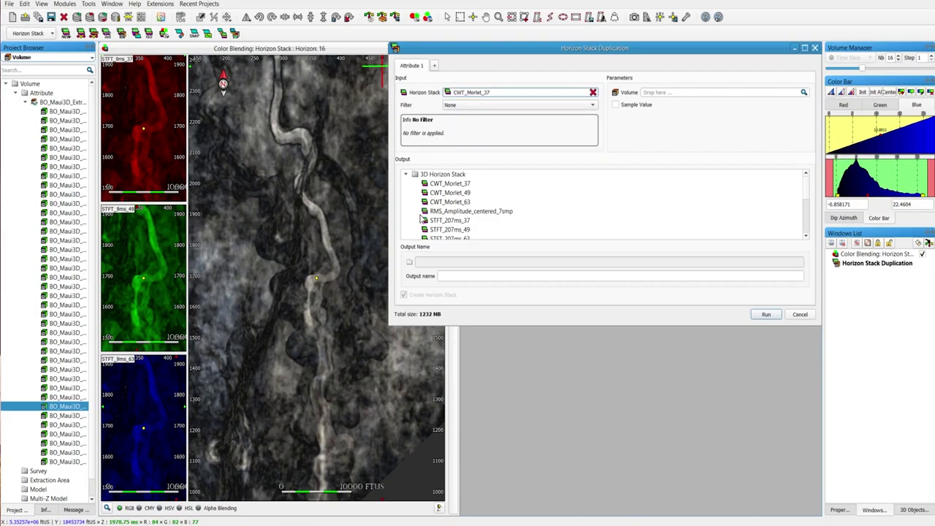
Add STFT_33ms_19 and STFT_33ms_39 volumes as attributes with matching output names
drag(59, 417, 670, 95)
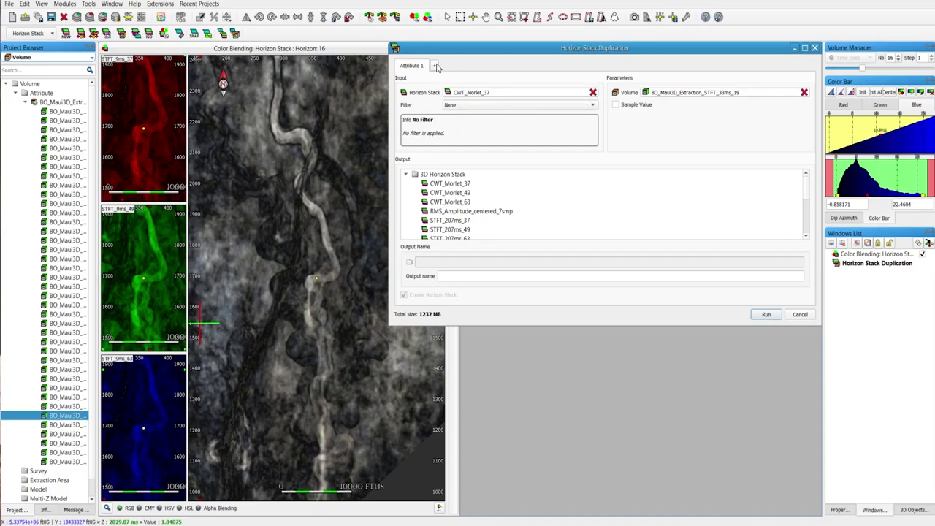
drag(704, 92, 742, 90)
key(ctrl+c)
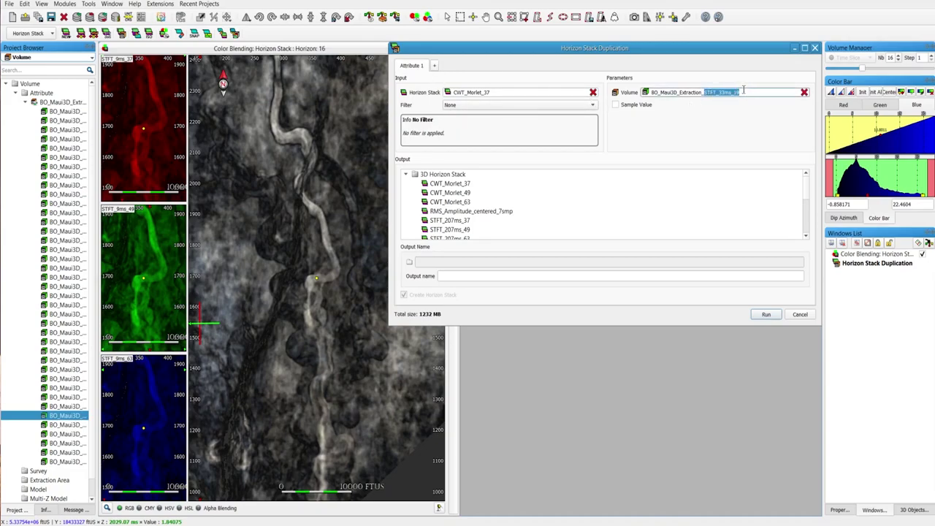
click(535, 277)
key(ctrl+v)
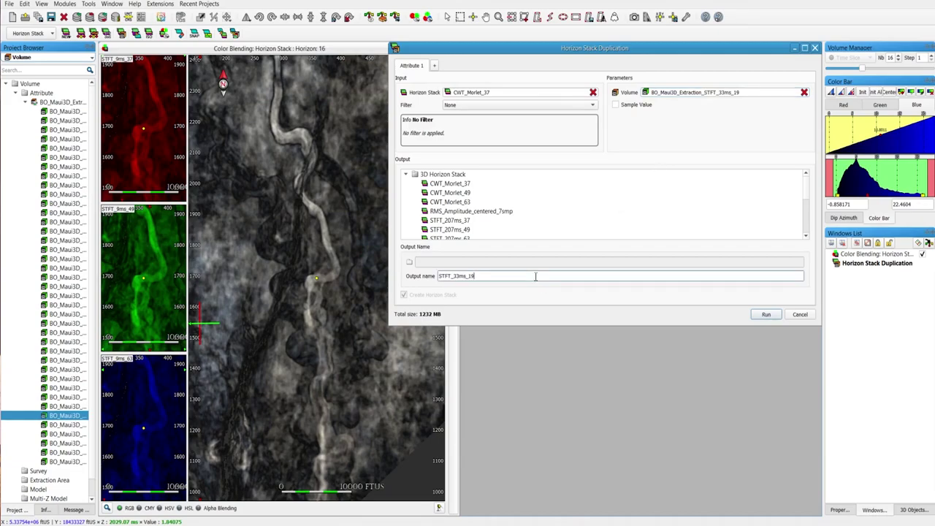
click(434, 65)
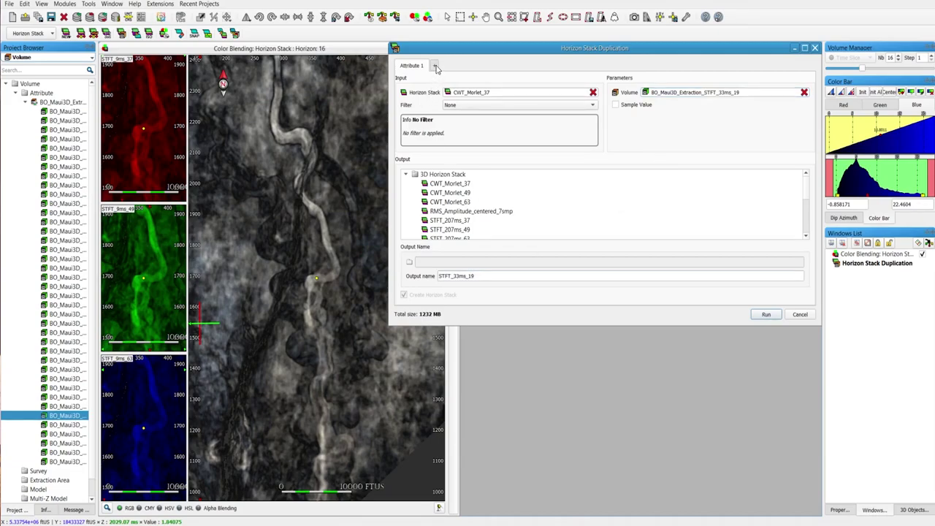
drag(66, 425, 739, 96)
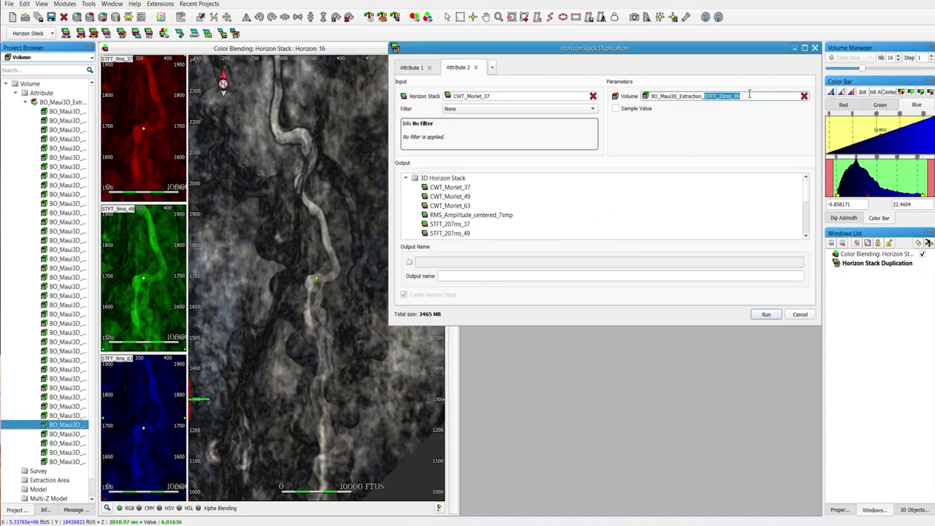
key(ctrl+c)
click(534, 275)
key(ctrl+v)
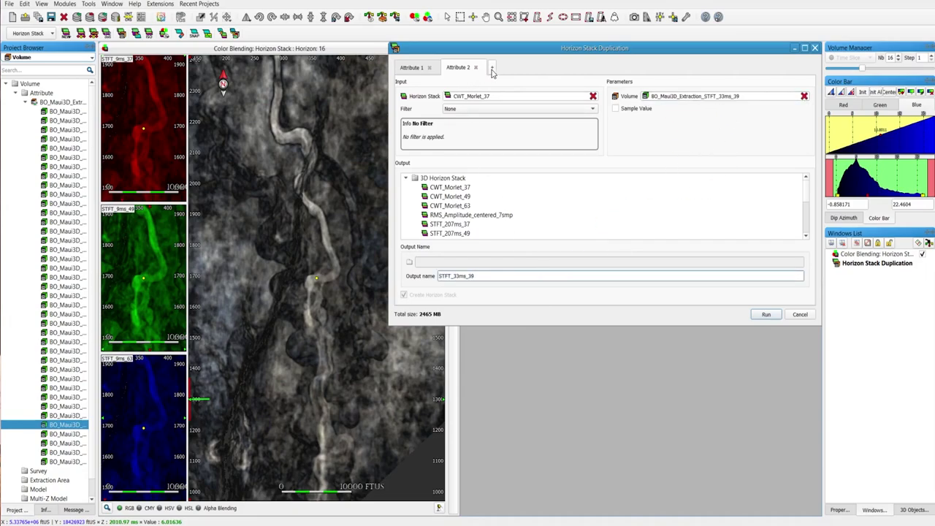
Add STFT_33ms_59 as the third attribute named STFT_33ms_59, then dismiss the dialog
click(491, 67)
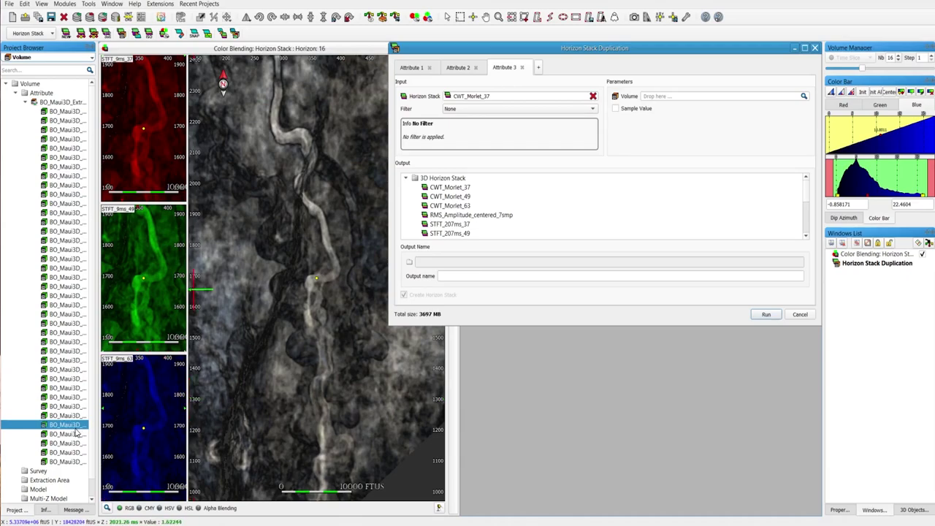
drag(73, 434, 781, 95)
click(537, 275)
key(ctrl+v)
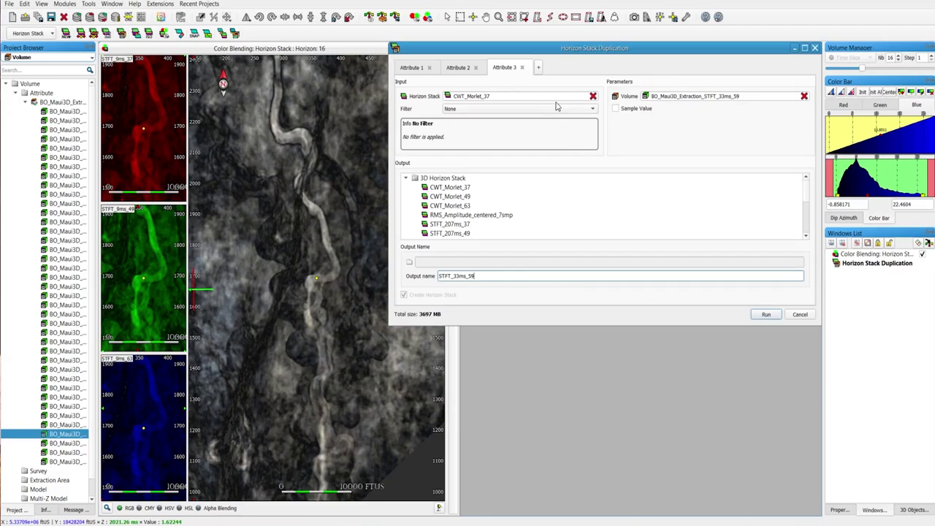
click(538, 67)
click(584, 67)
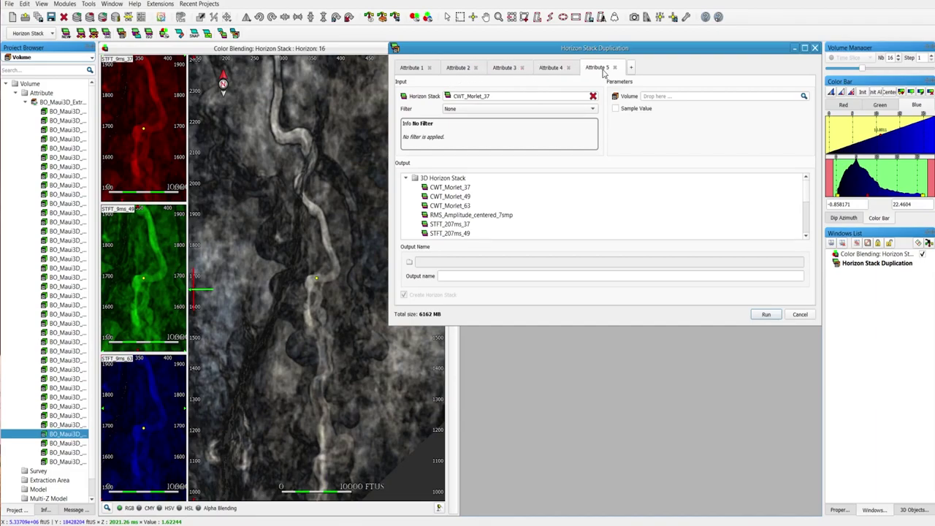
click(800, 315)
Open the Optimized Window and Too Large Window blending viewers from the Blending browser list
click(56, 58)
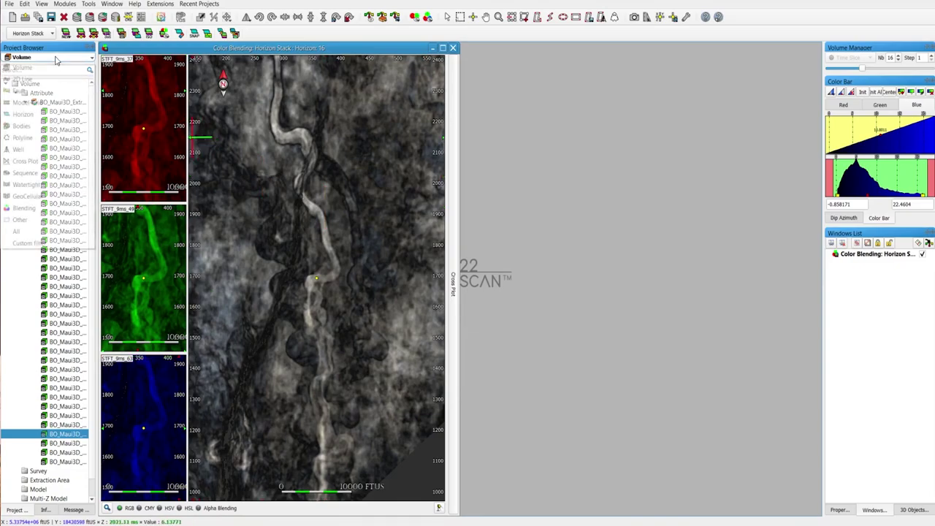
click(28, 207)
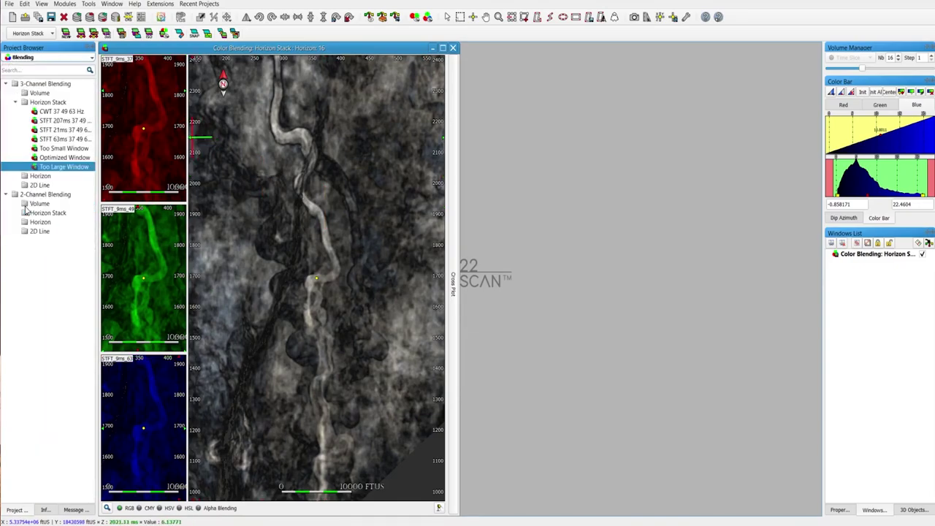
click(53, 160)
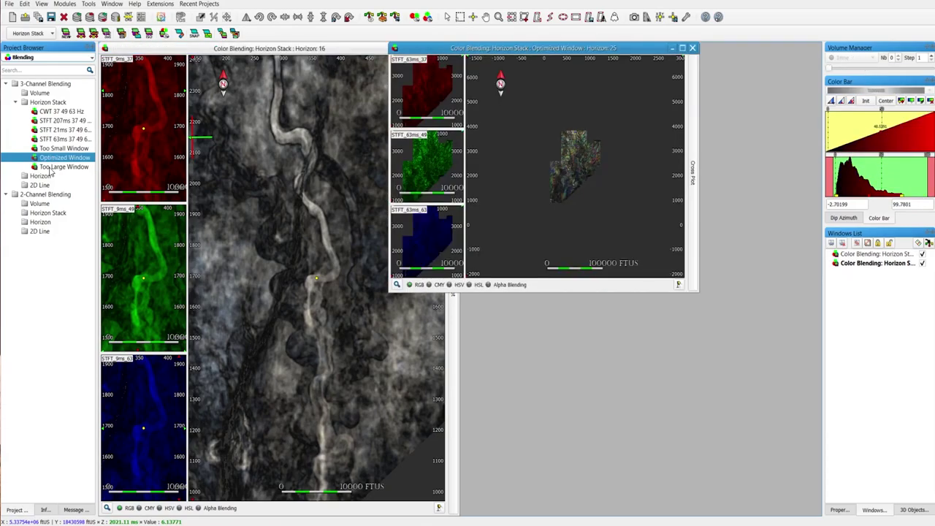
click(52, 168)
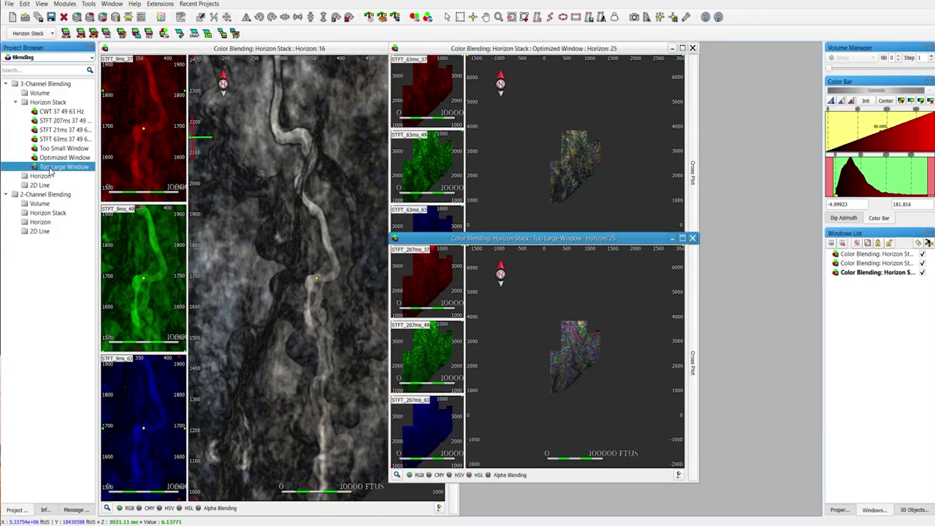
Switch the working mode to Volume and bring up Spectral Decomposition
click(44, 33)
click(29, 42)
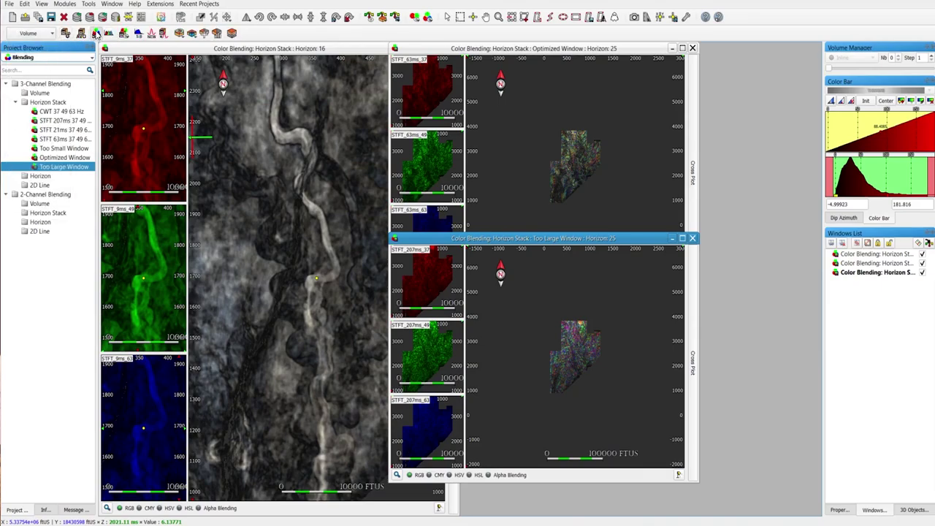
click(96, 35)
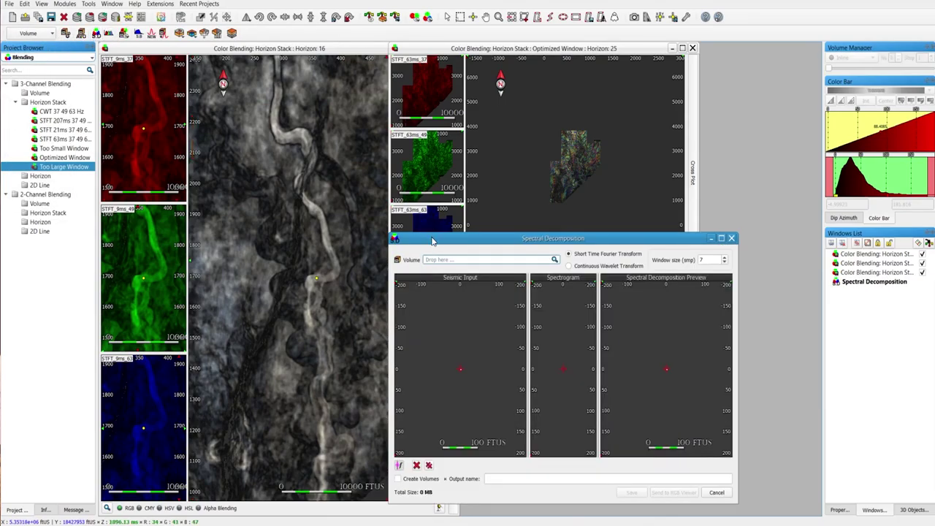
Move the Spectral Decomposition panel and load BO_Maui3D_Extraction as its input volume
drag(432, 242, 556, 202)
click(555, 220)
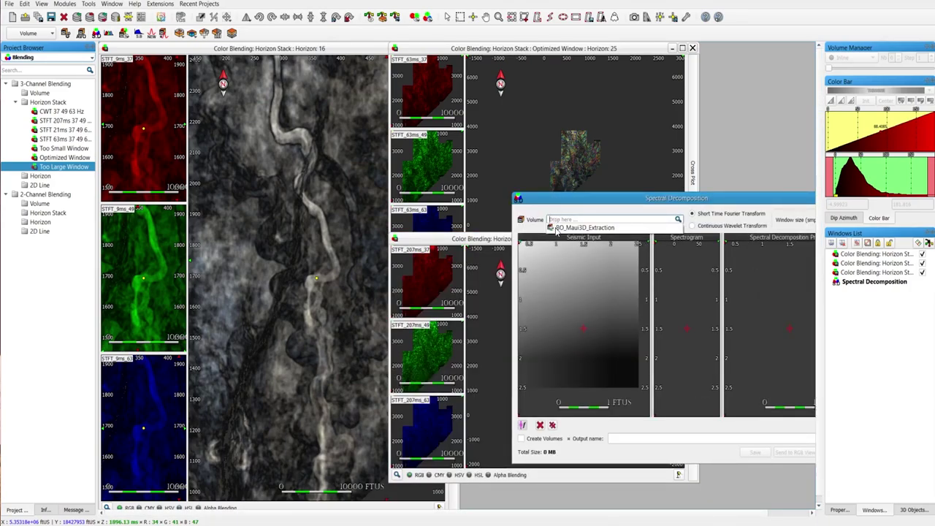
click(557, 227)
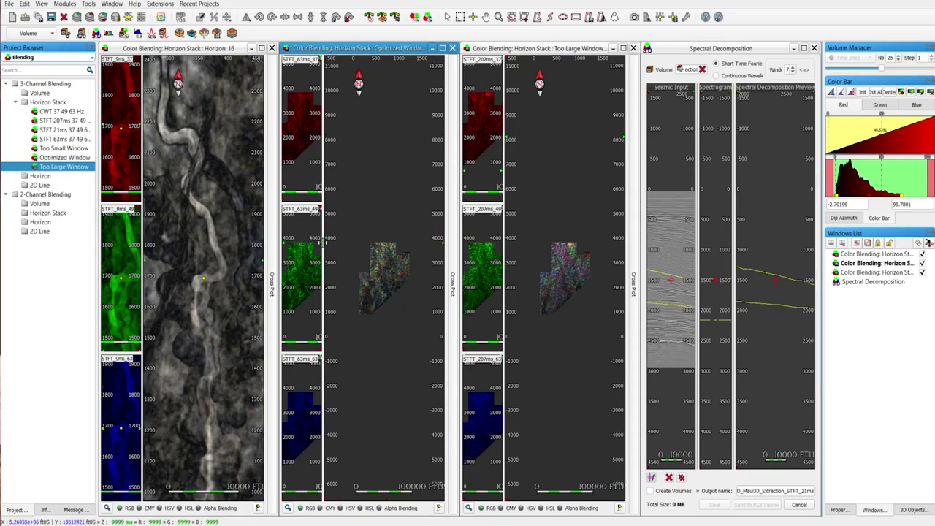
Hide the channel panels of all three blending viewers so they sit side by side
drag(322, 243, 279, 240)
drag(502, 261, 460, 263)
click(109, 254)
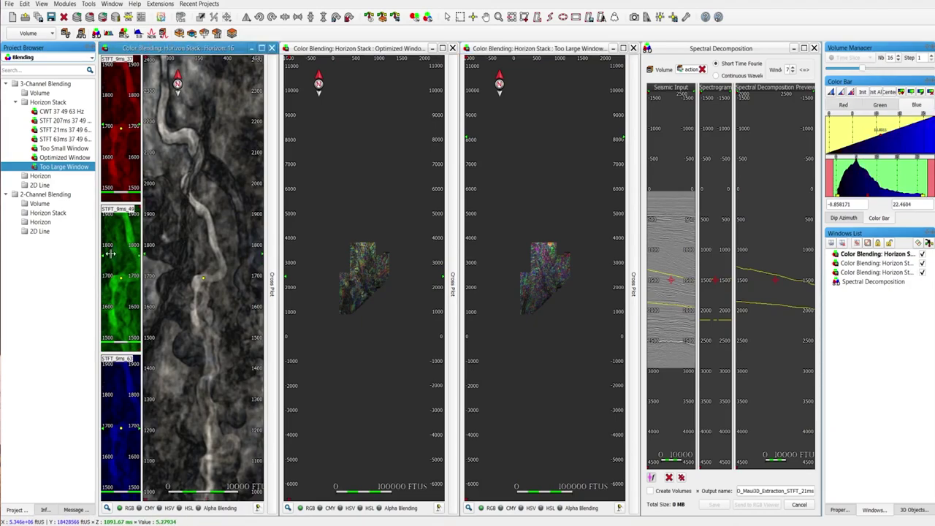
drag(110, 253, 86, 253)
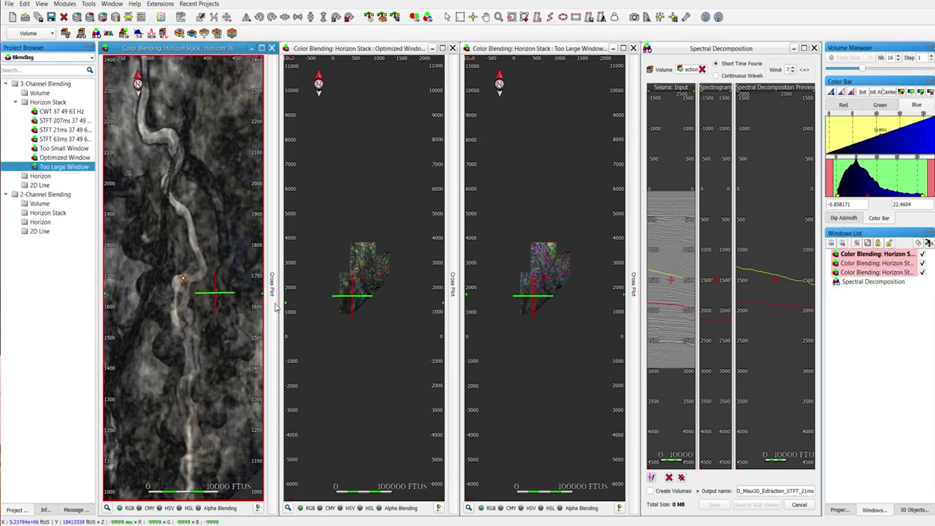
Widen the spectrogram, pick a channel trace, zoom to 1700–2100, and set a 9 ms window
scroll(566, 268, up, 3)
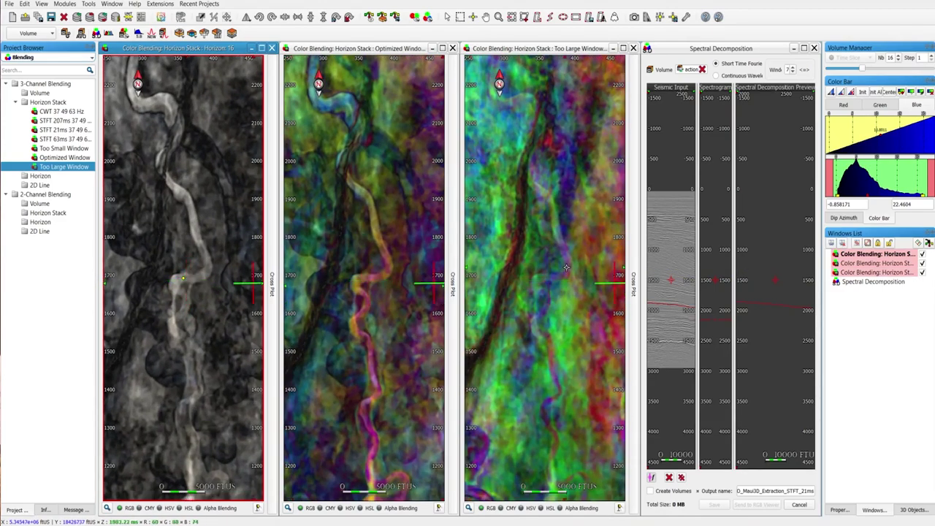
drag(733, 251, 771, 261)
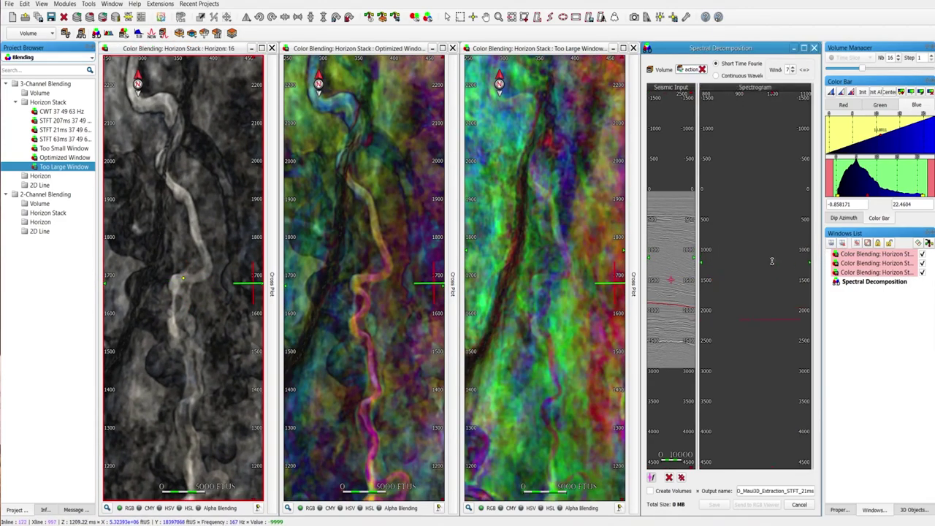
click(412, 287)
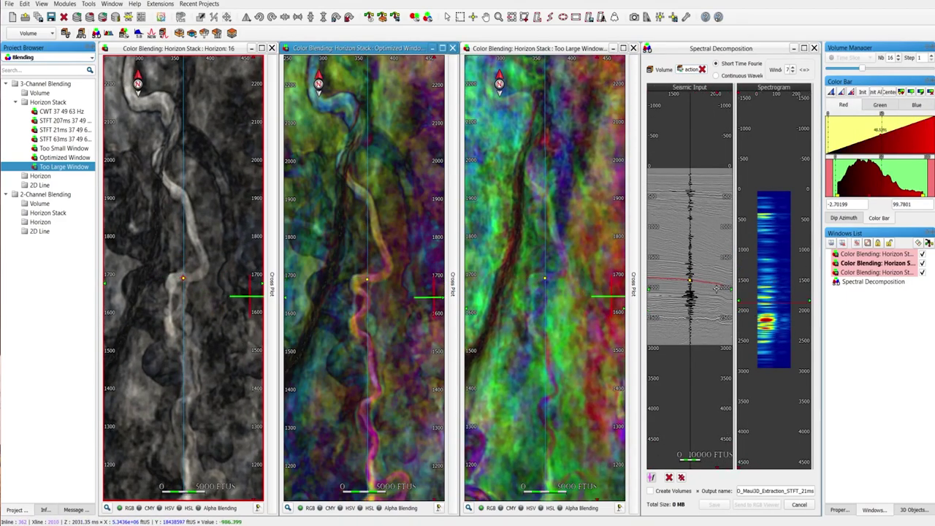
scroll(716, 288, up, 8)
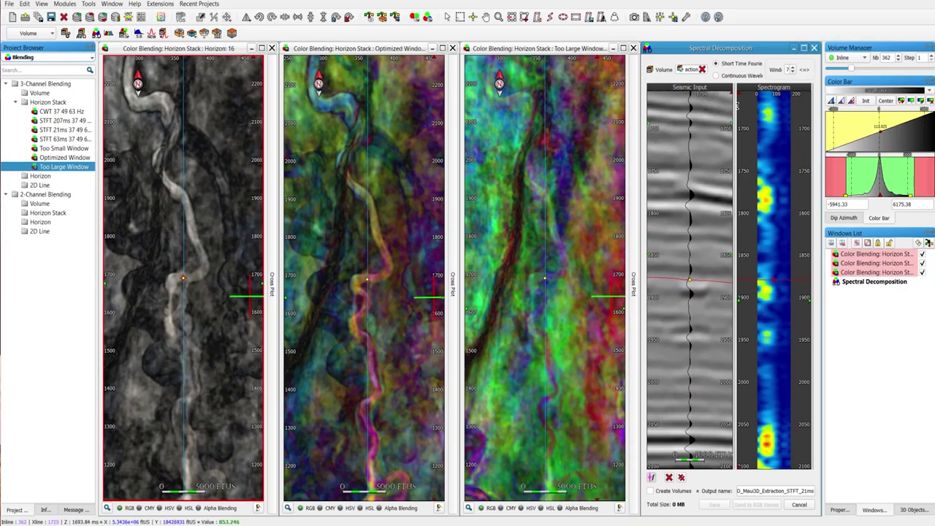
click(794, 72)
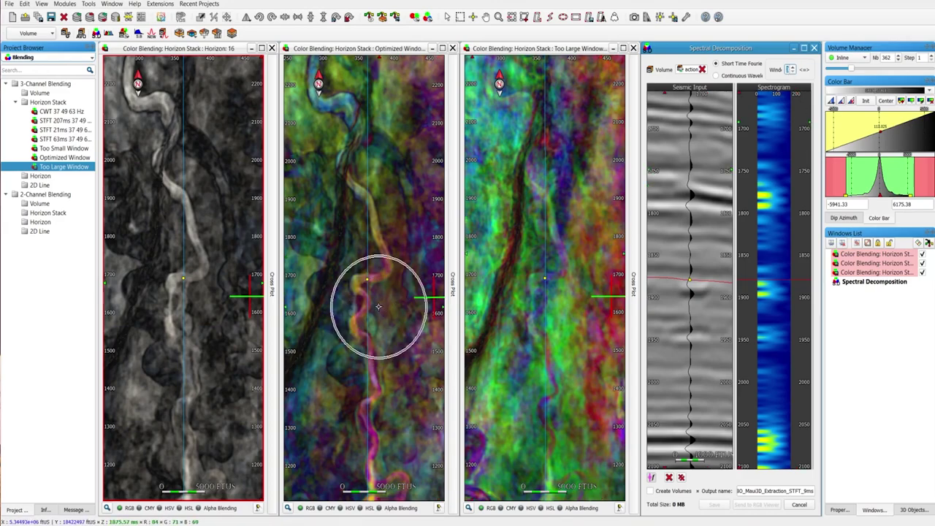
Lengthen the STFT window through 27, 33, 69 and 75 up to 81 ms
scroll(792, 70, up, 3)
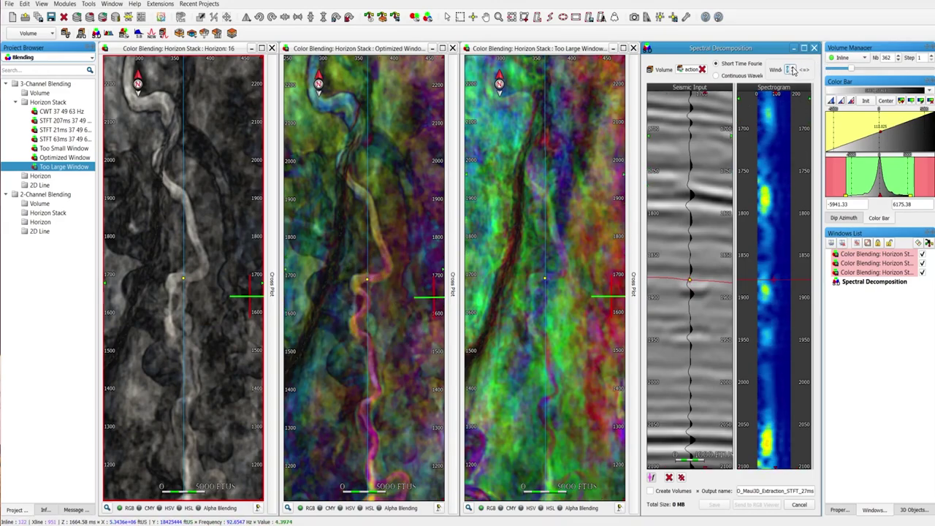
scroll(793, 69, up, 1)
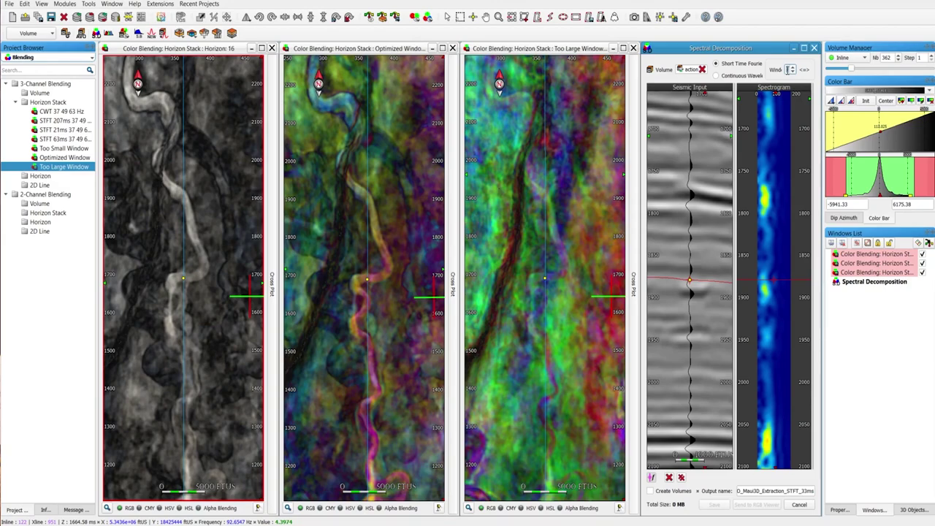
click(545, 279)
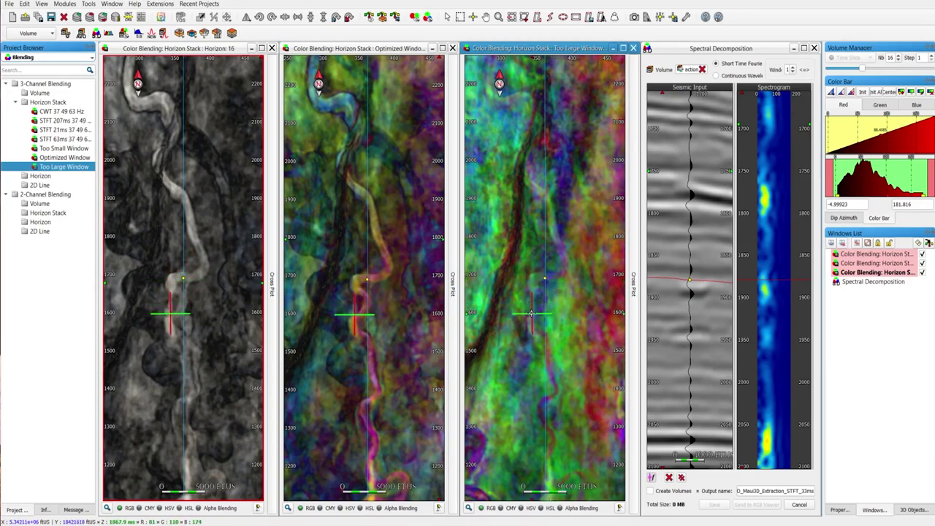
click(791, 66)
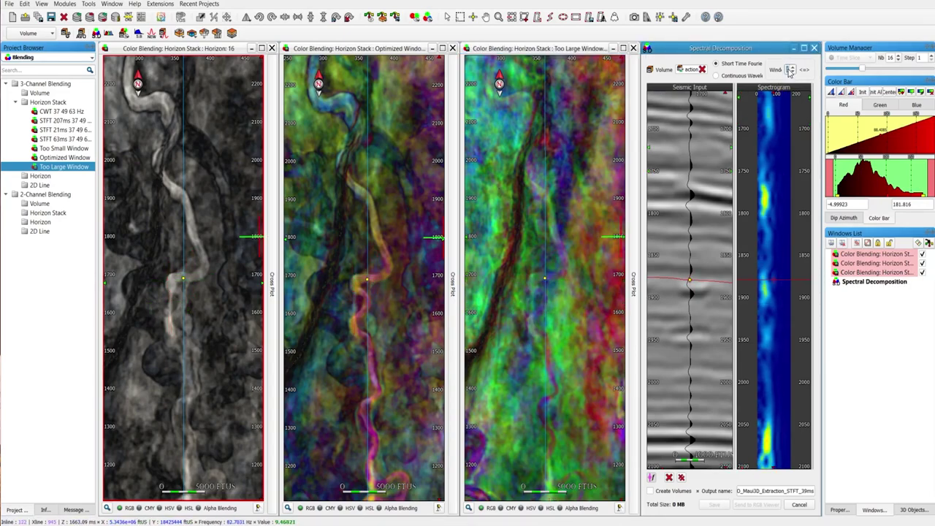
click(792, 66)
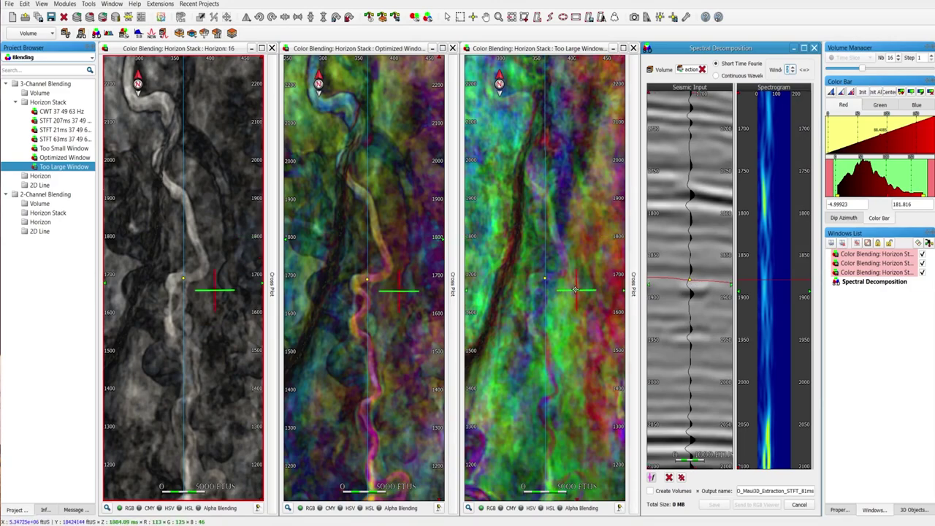
click(553, 286)
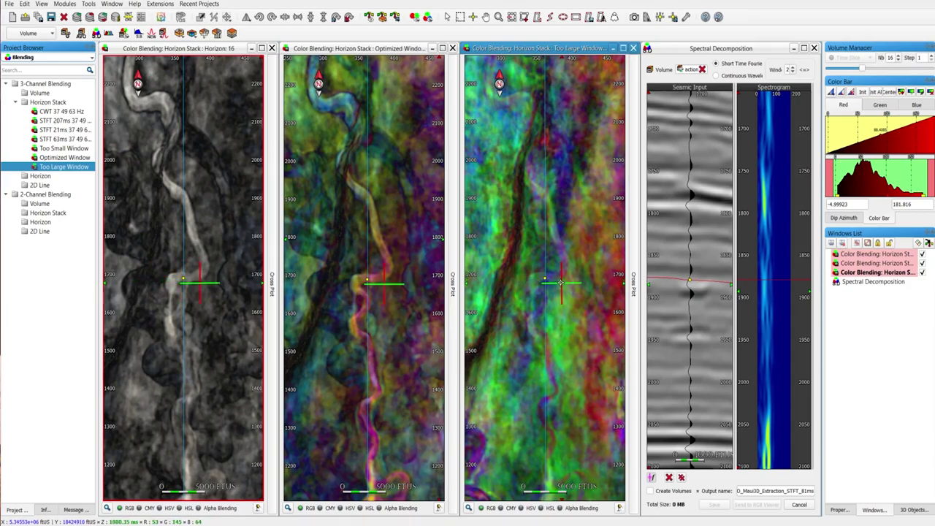
Move the synchronized horizon-stack blends from slice 16 to slice 15
scroll(560, 282, down, 1)
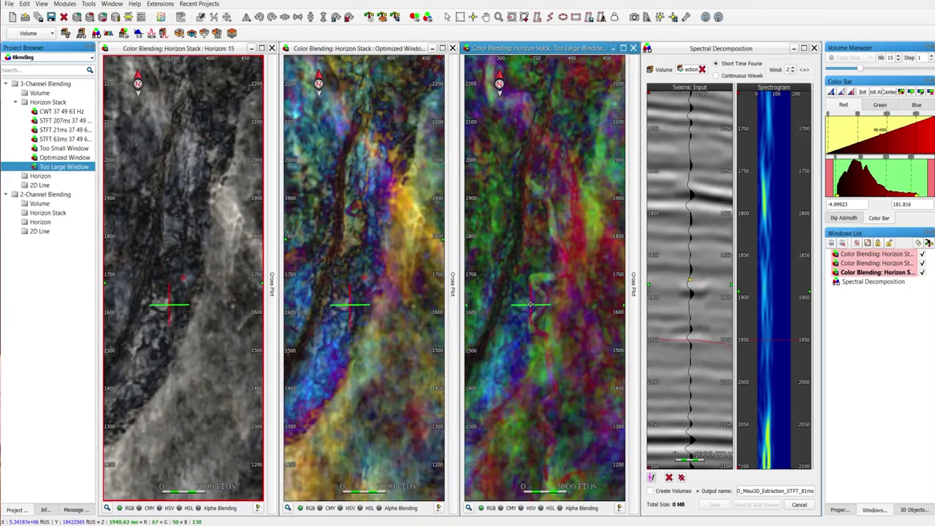